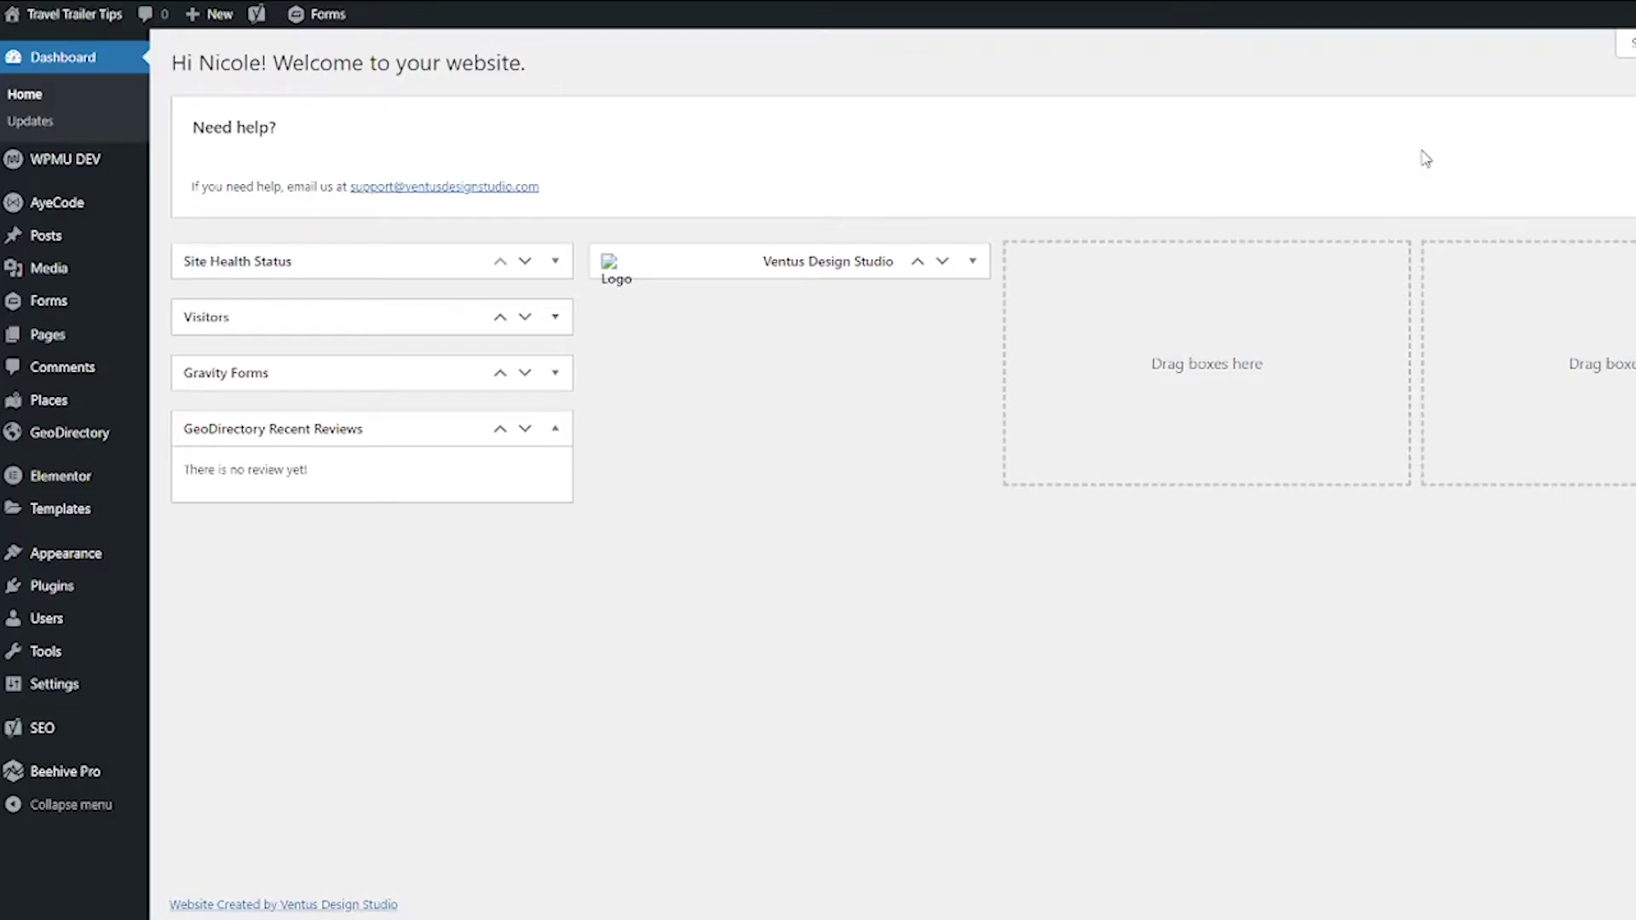
# Install and activate the Embeddable Ratings Badge add-on from GeoDirectory's Extensions list.
pyautogui.moveTo(102, 432)
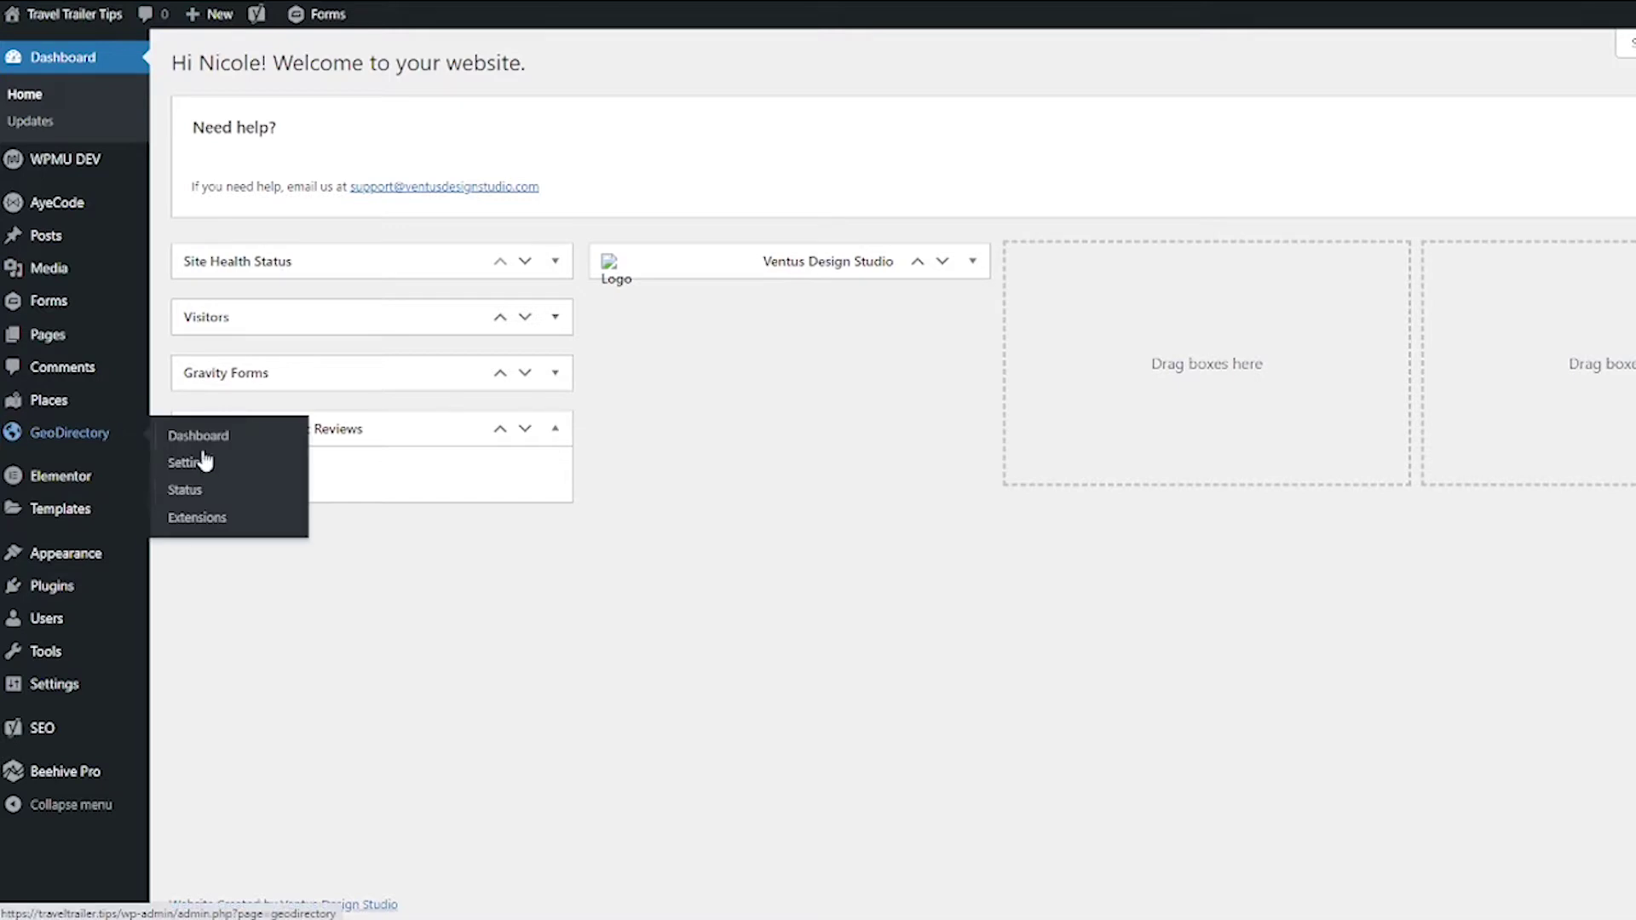
pyautogui.click(254, 514)
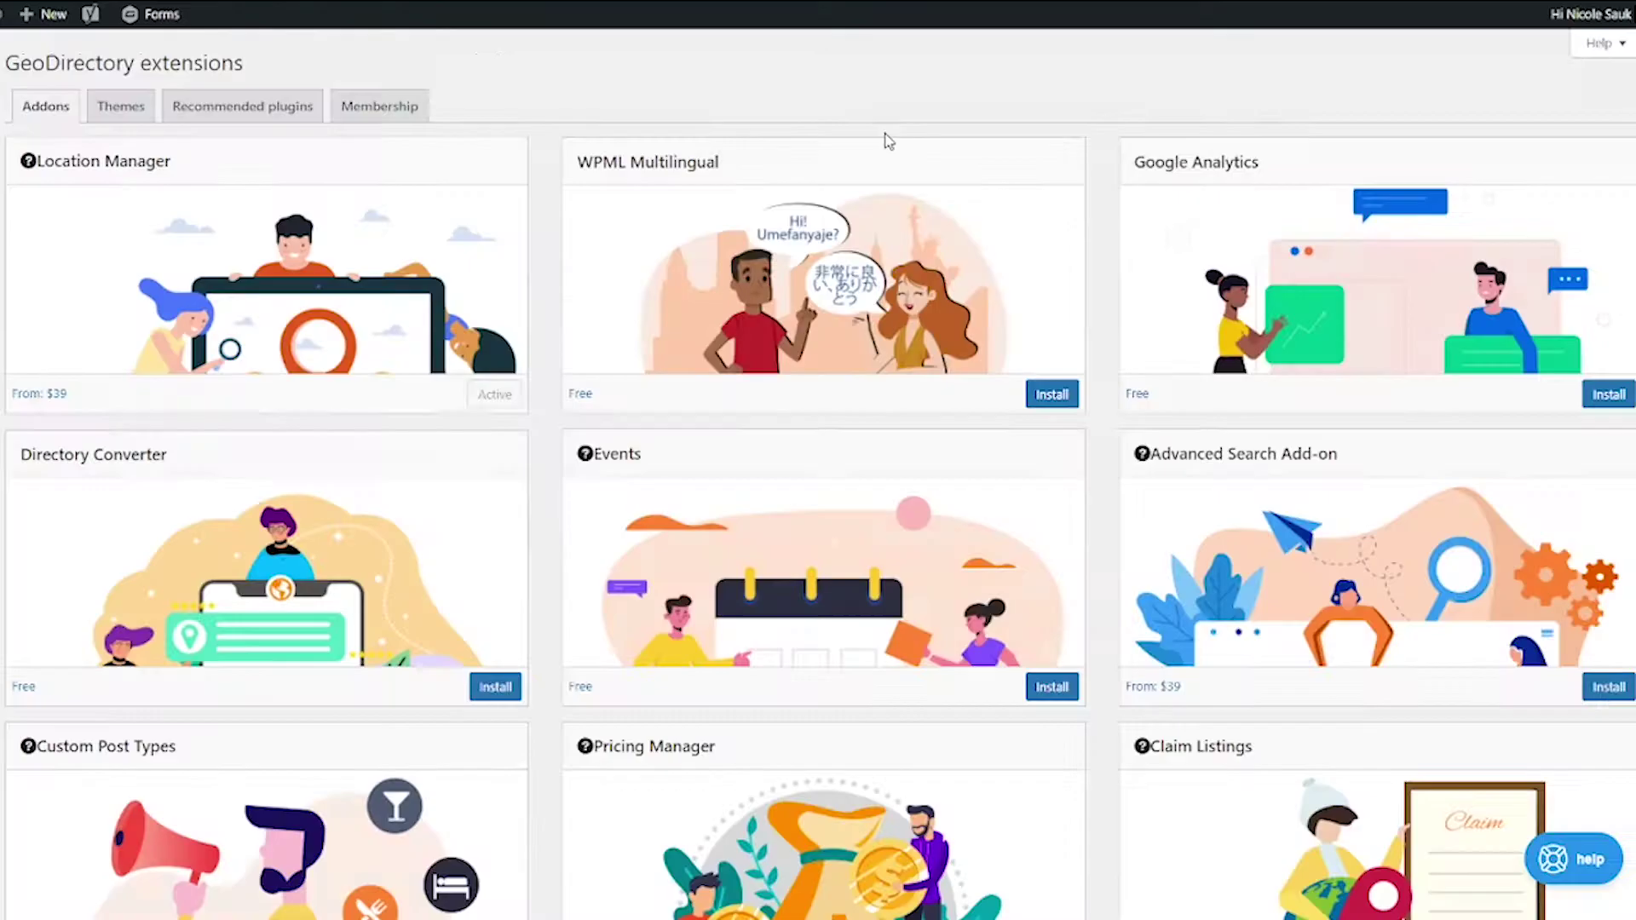
pyautogui.scroll(-8, 887, 141)
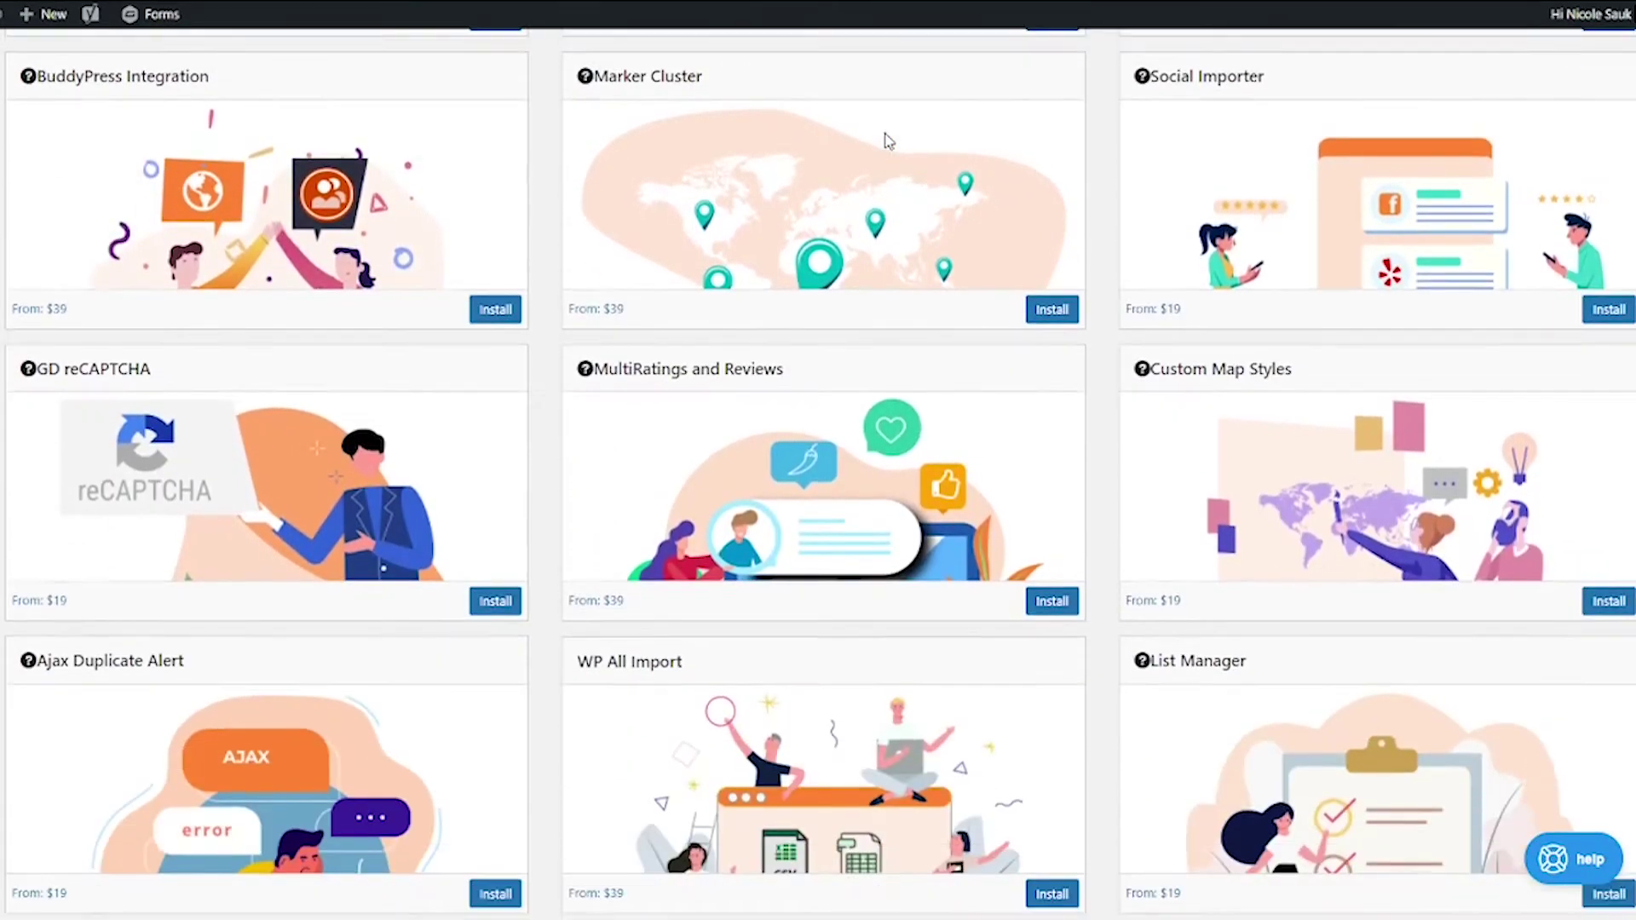
pyautogui.scroll(-5, 886, 141)
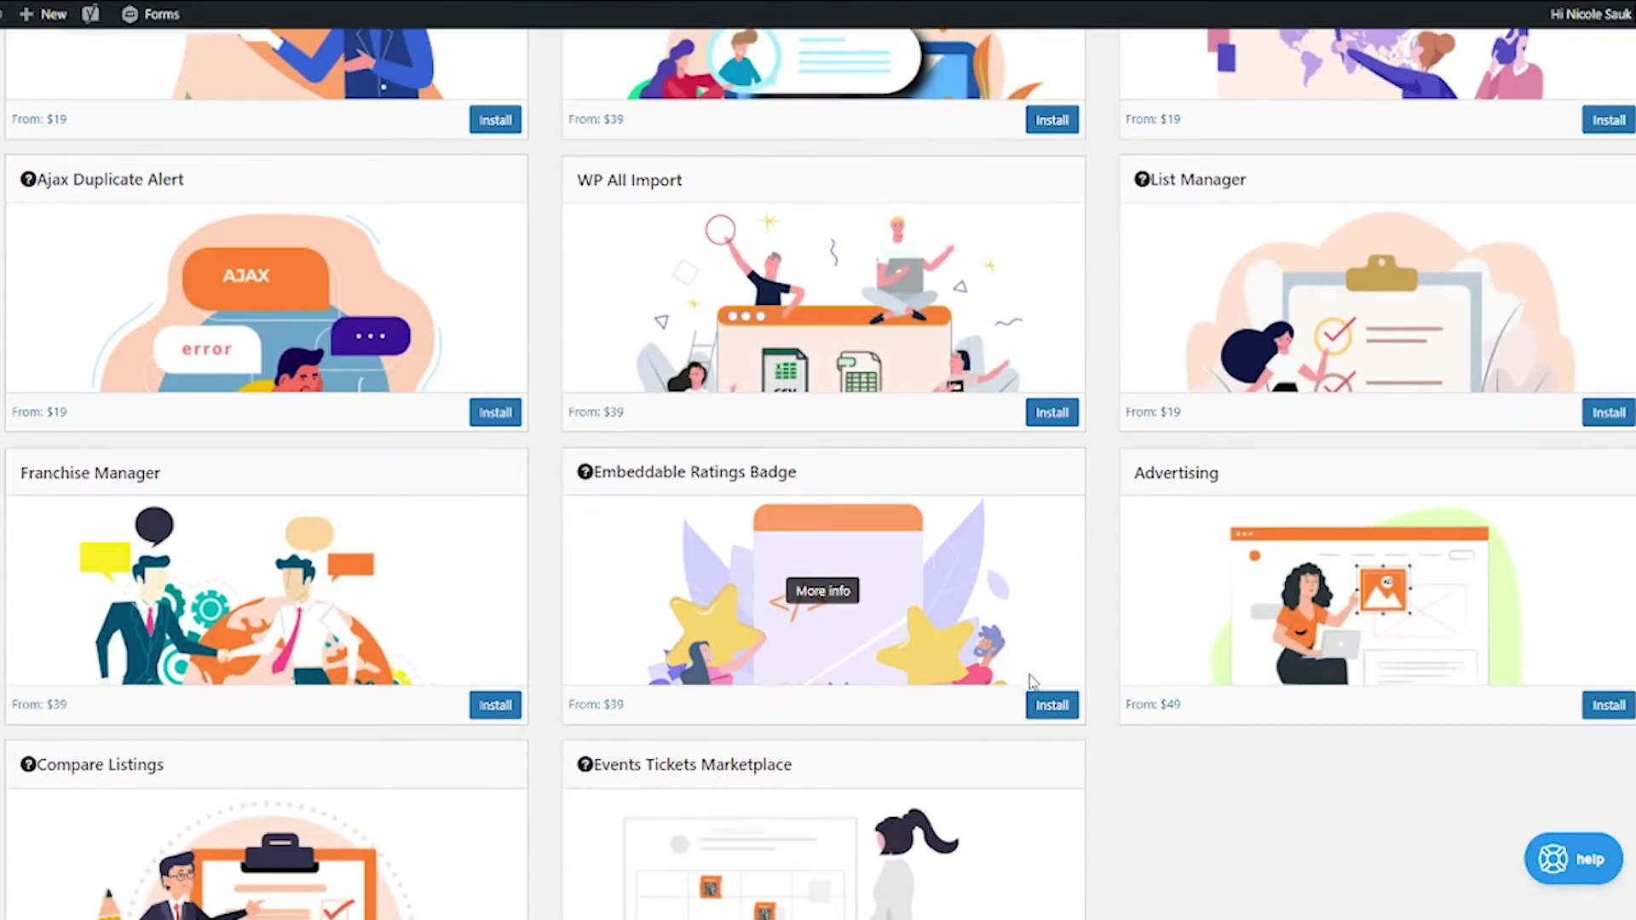
pyautogui.click(1038, 716)
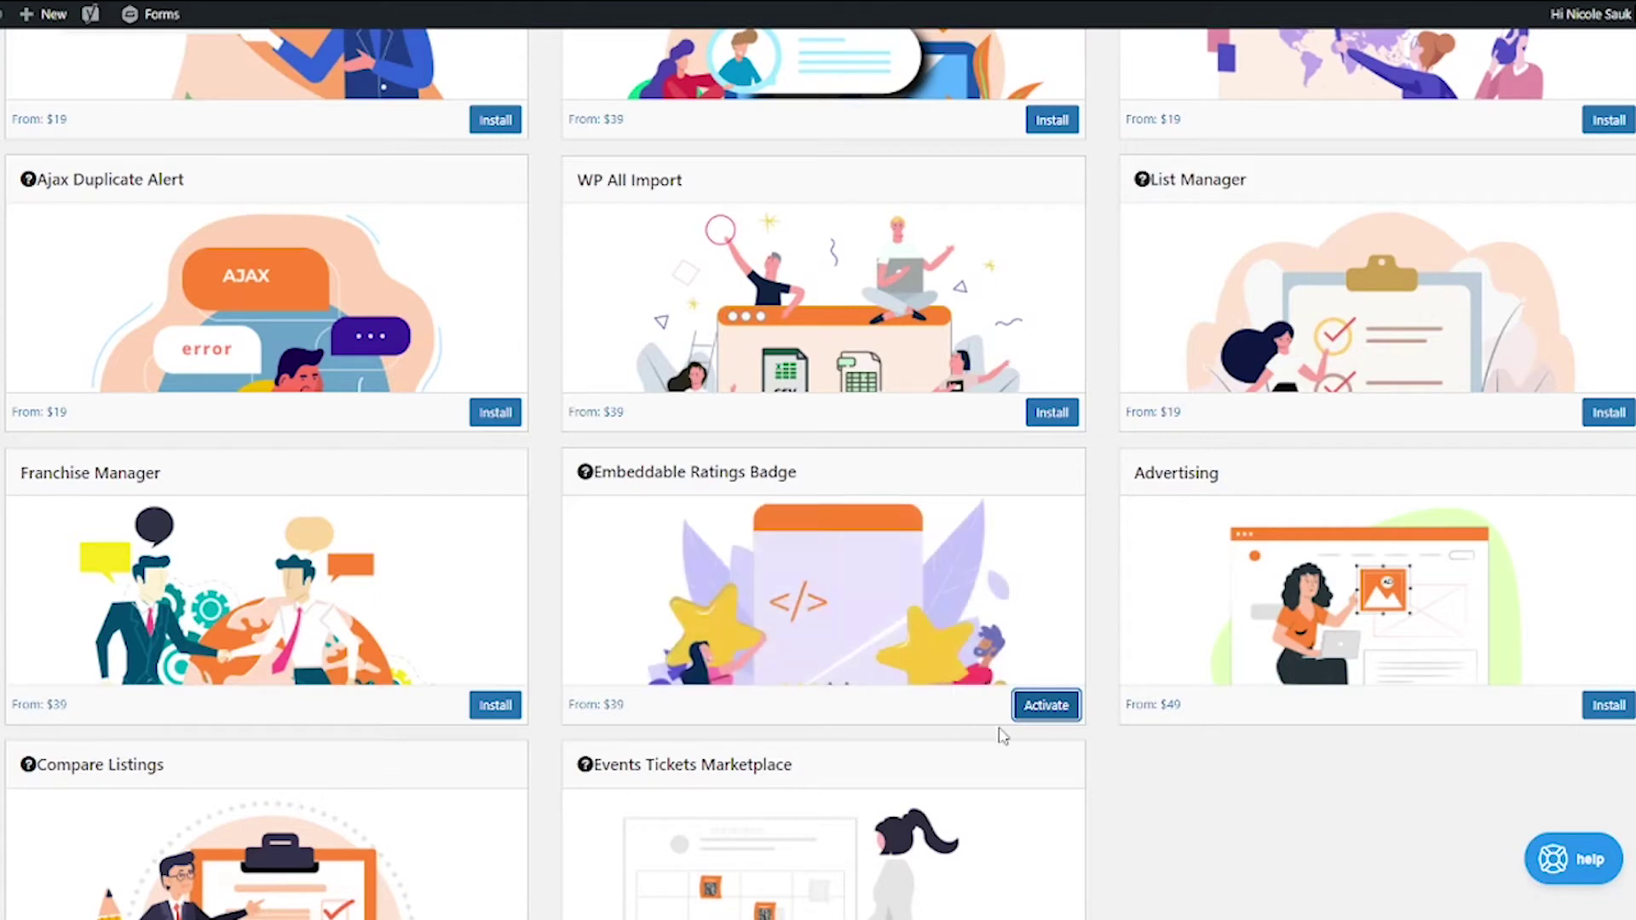
pyautogui.click(1062, 709)
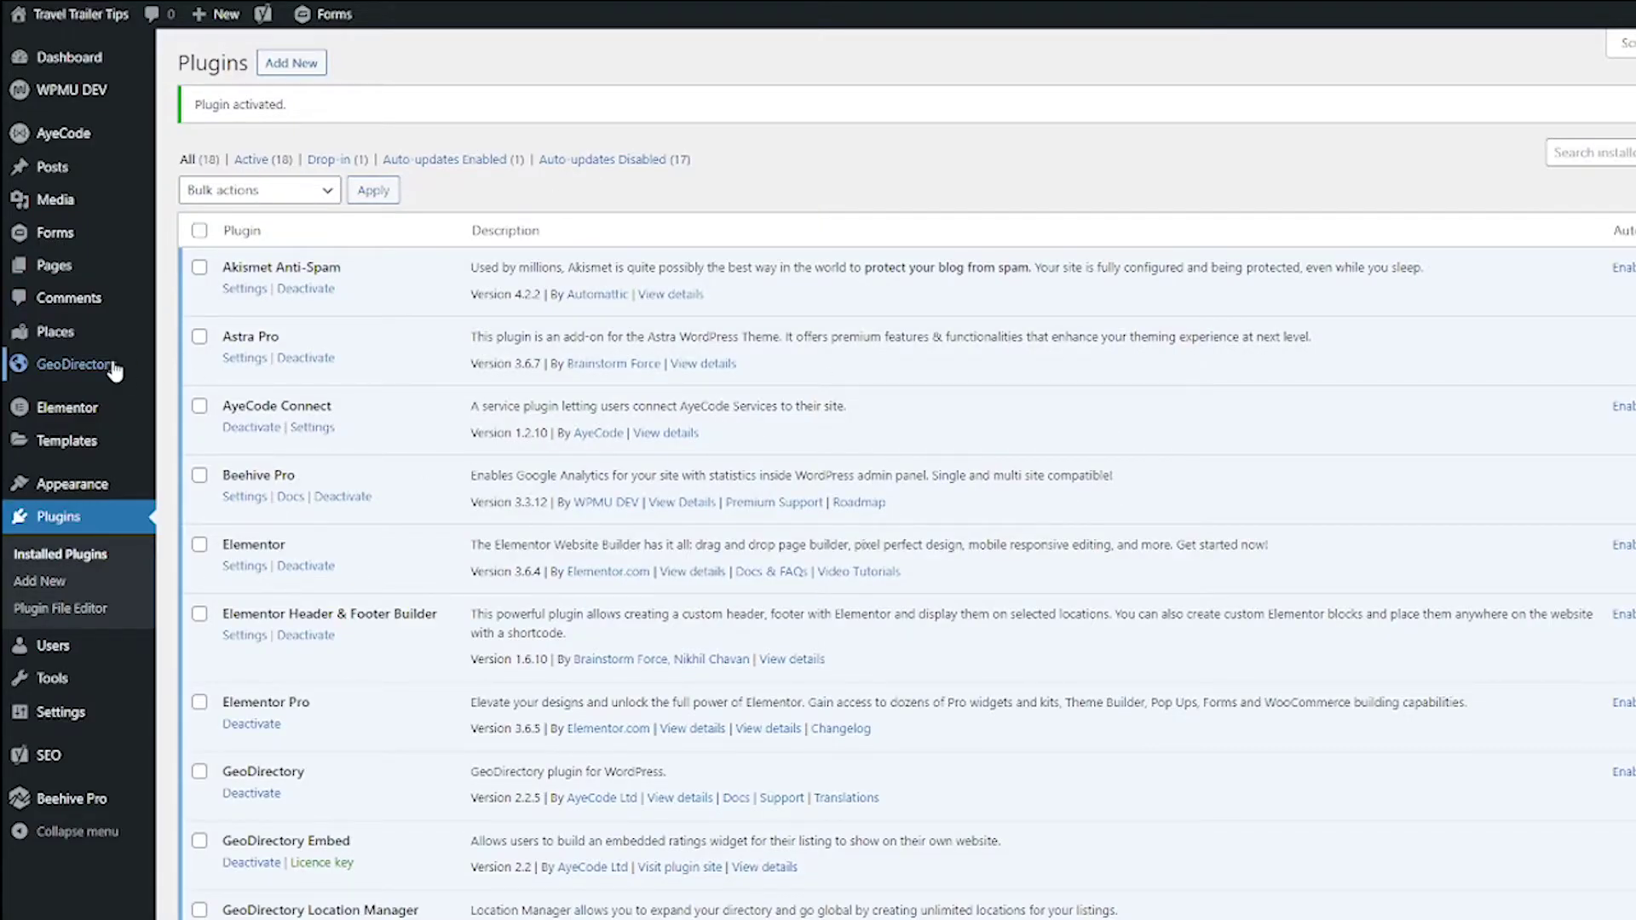
# Review the GeoDirectory Embed settings: orange border color, border width 2 and branding text.
pyautogui.moveTo(111, 366)
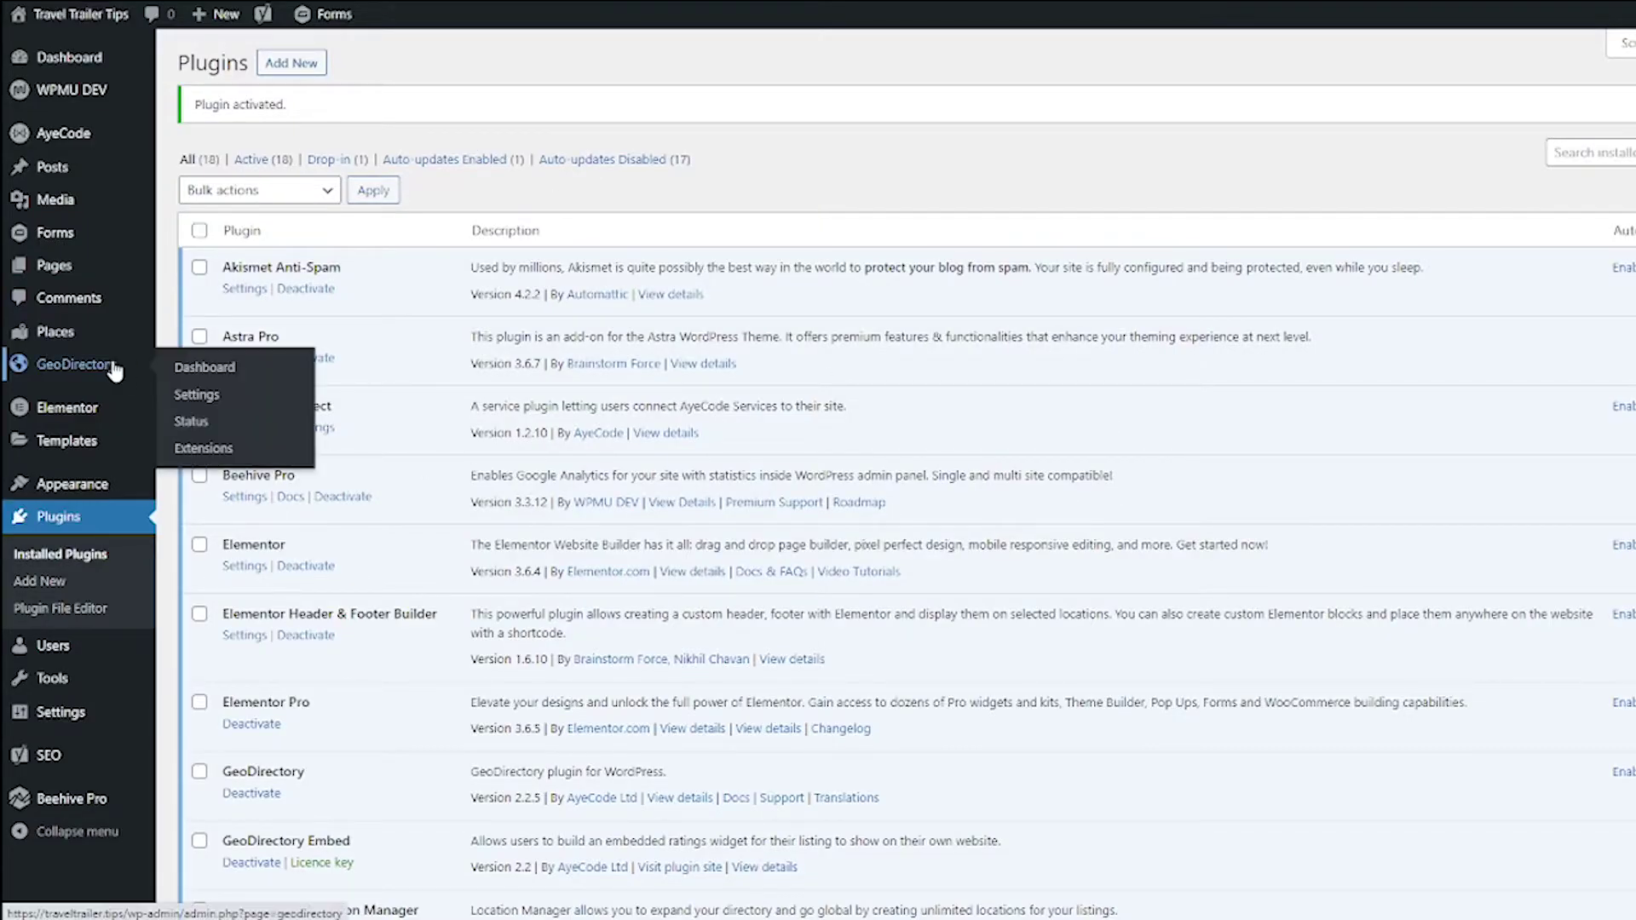
pyautogui.click(197, 396)
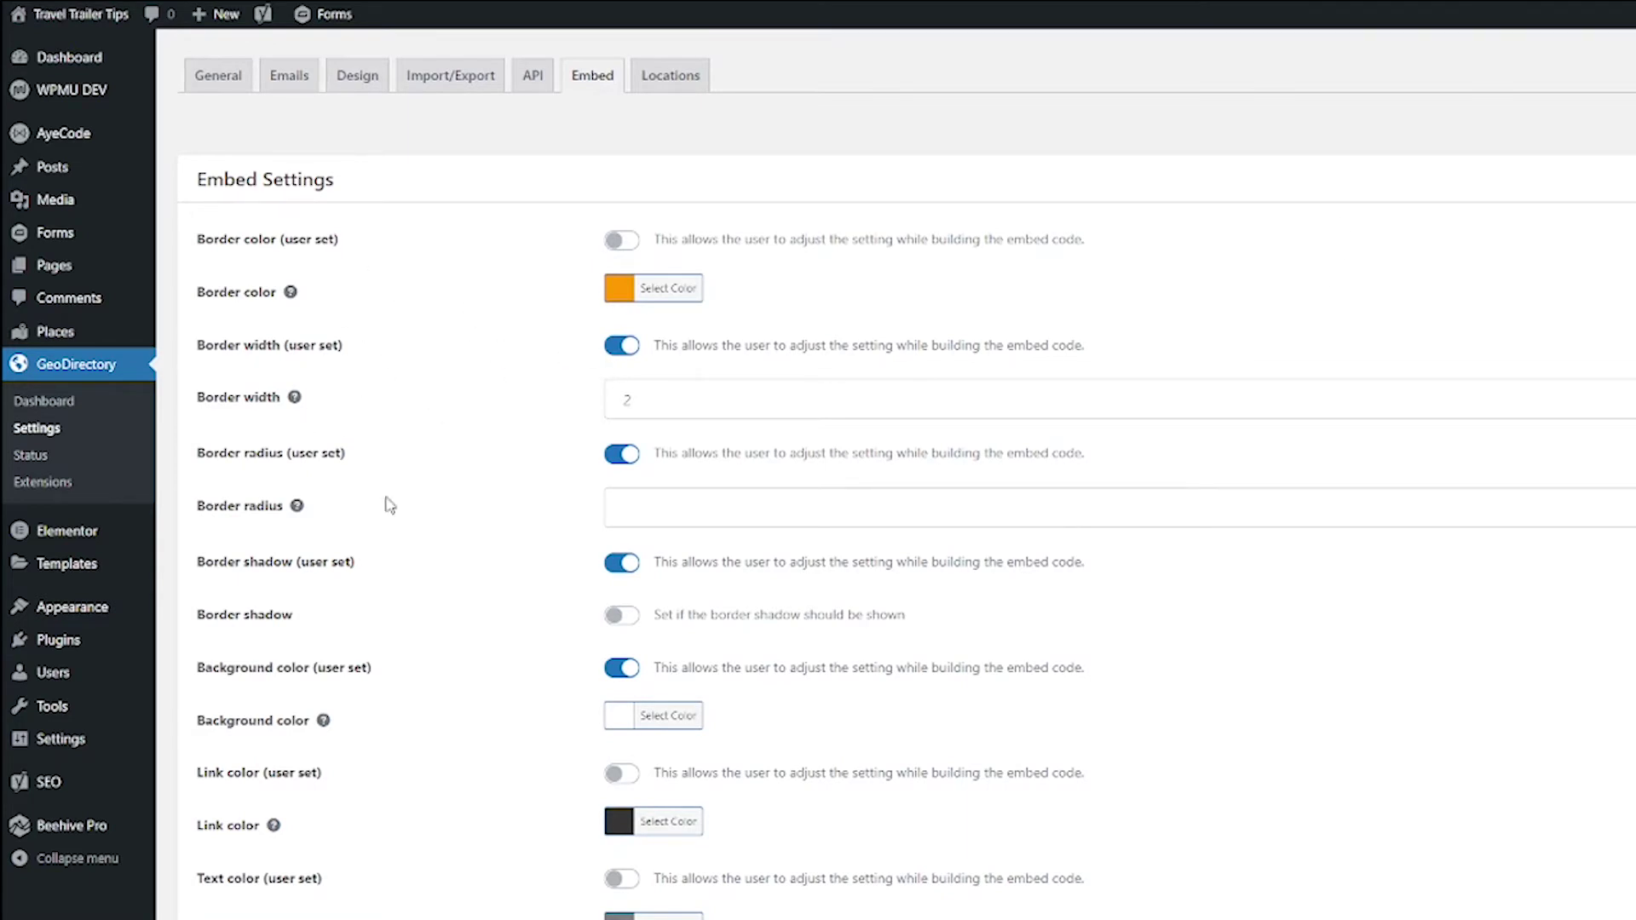
pyautogui.scroll(-3, 421, 555)
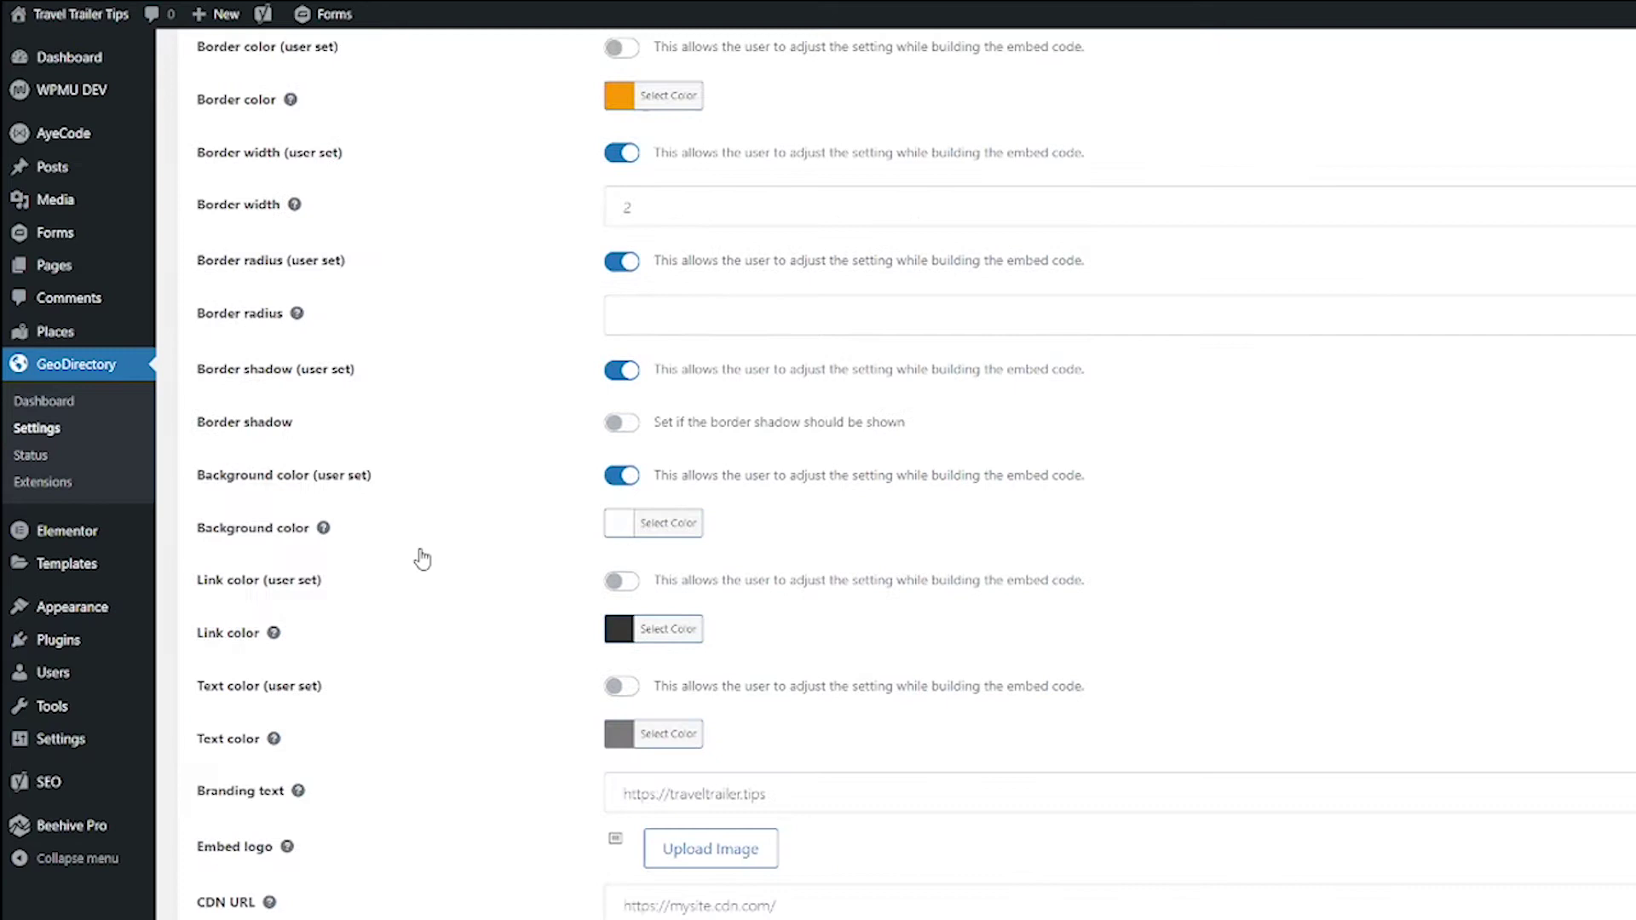
pyautogui.scroll(-1, 425, 548)
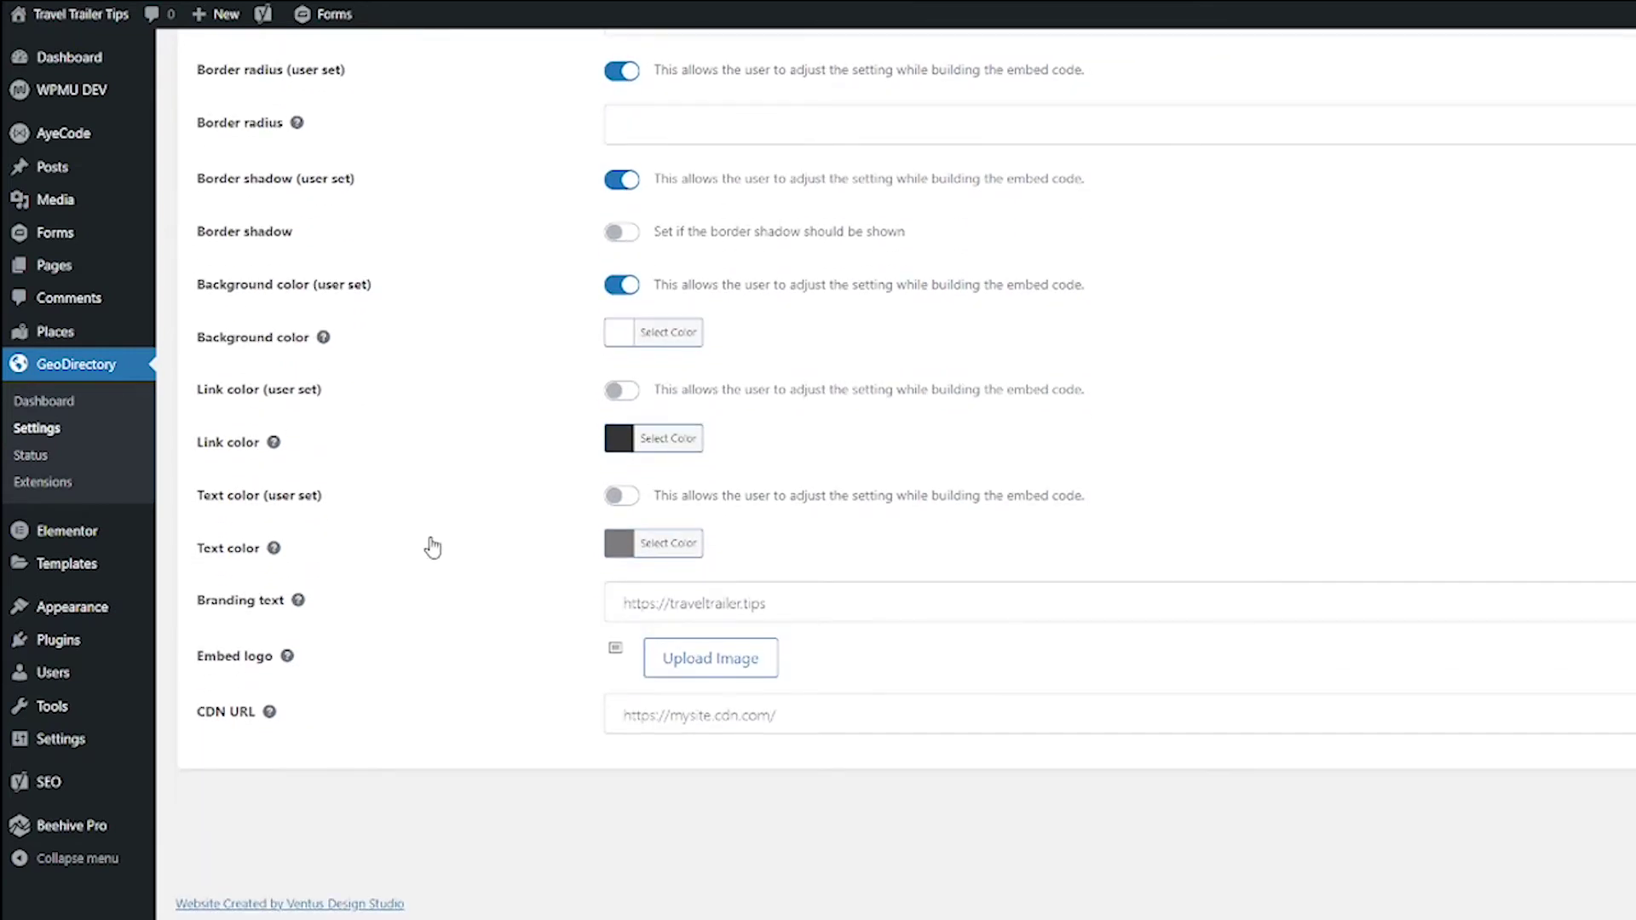
pyautogui.scroll(4, 433, 548)
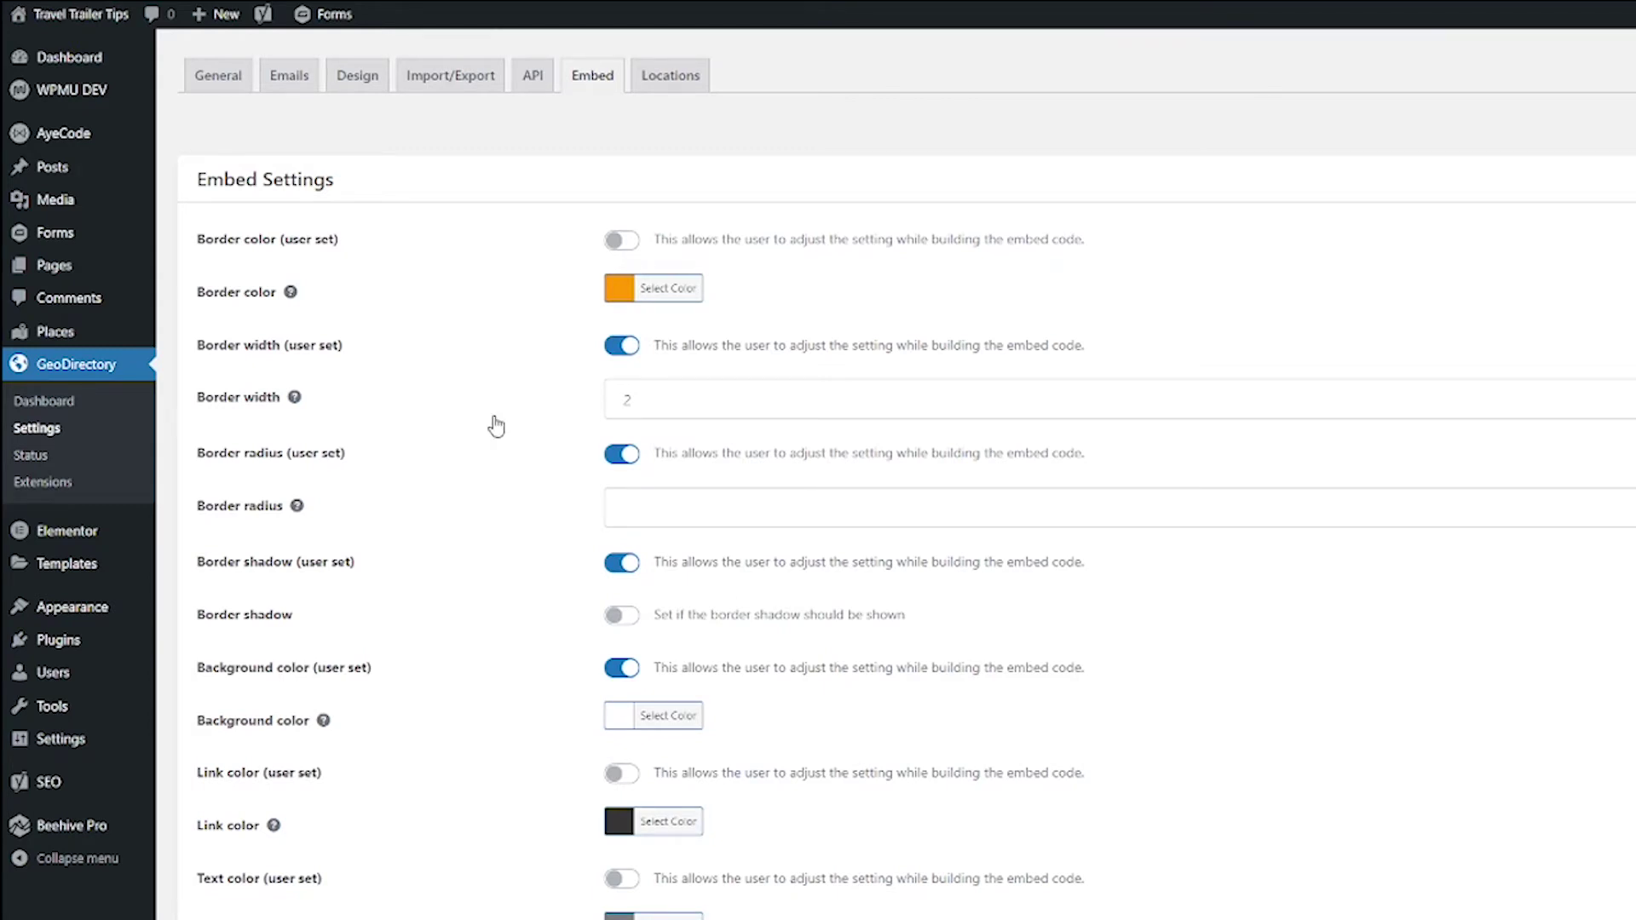
# Turn off the user-set Border width, Border radius, Border shadow and Background color toggles.
pyautogui.click(619, 354)
pyautogui.click(622, 454)
pyautogui.scroll(-1, 520, 464)
pyautogui.click(614, 467)
pyautogui.scroll(-1, 566, 475)
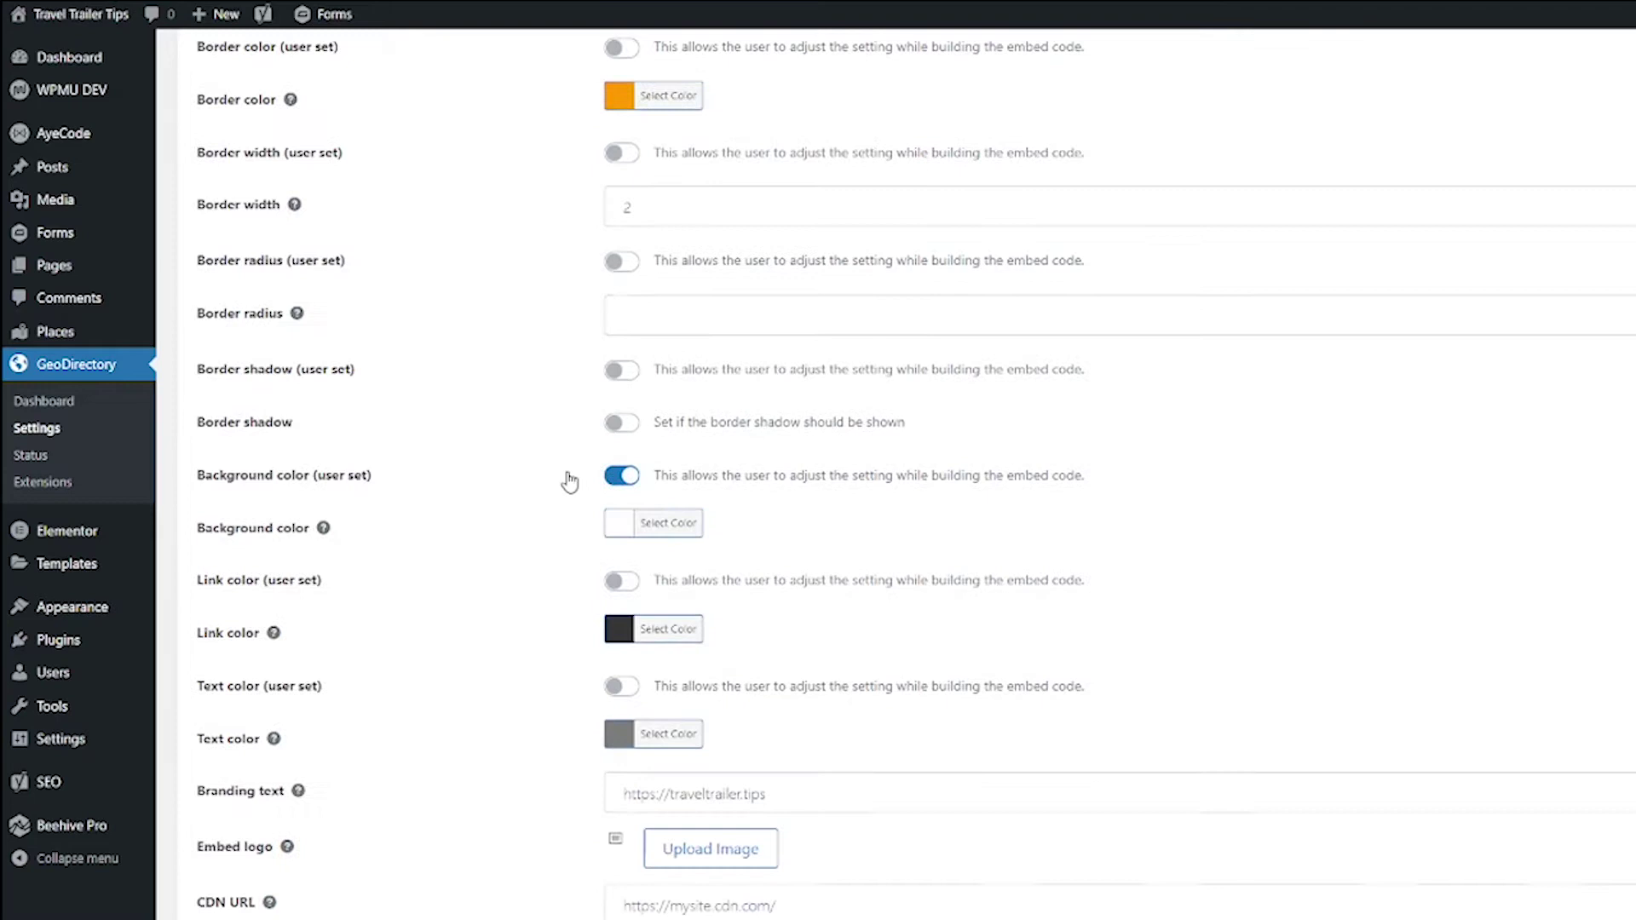
pyautogui.click(608, 486)
pyautogui.scroll(-2, 518, 467)
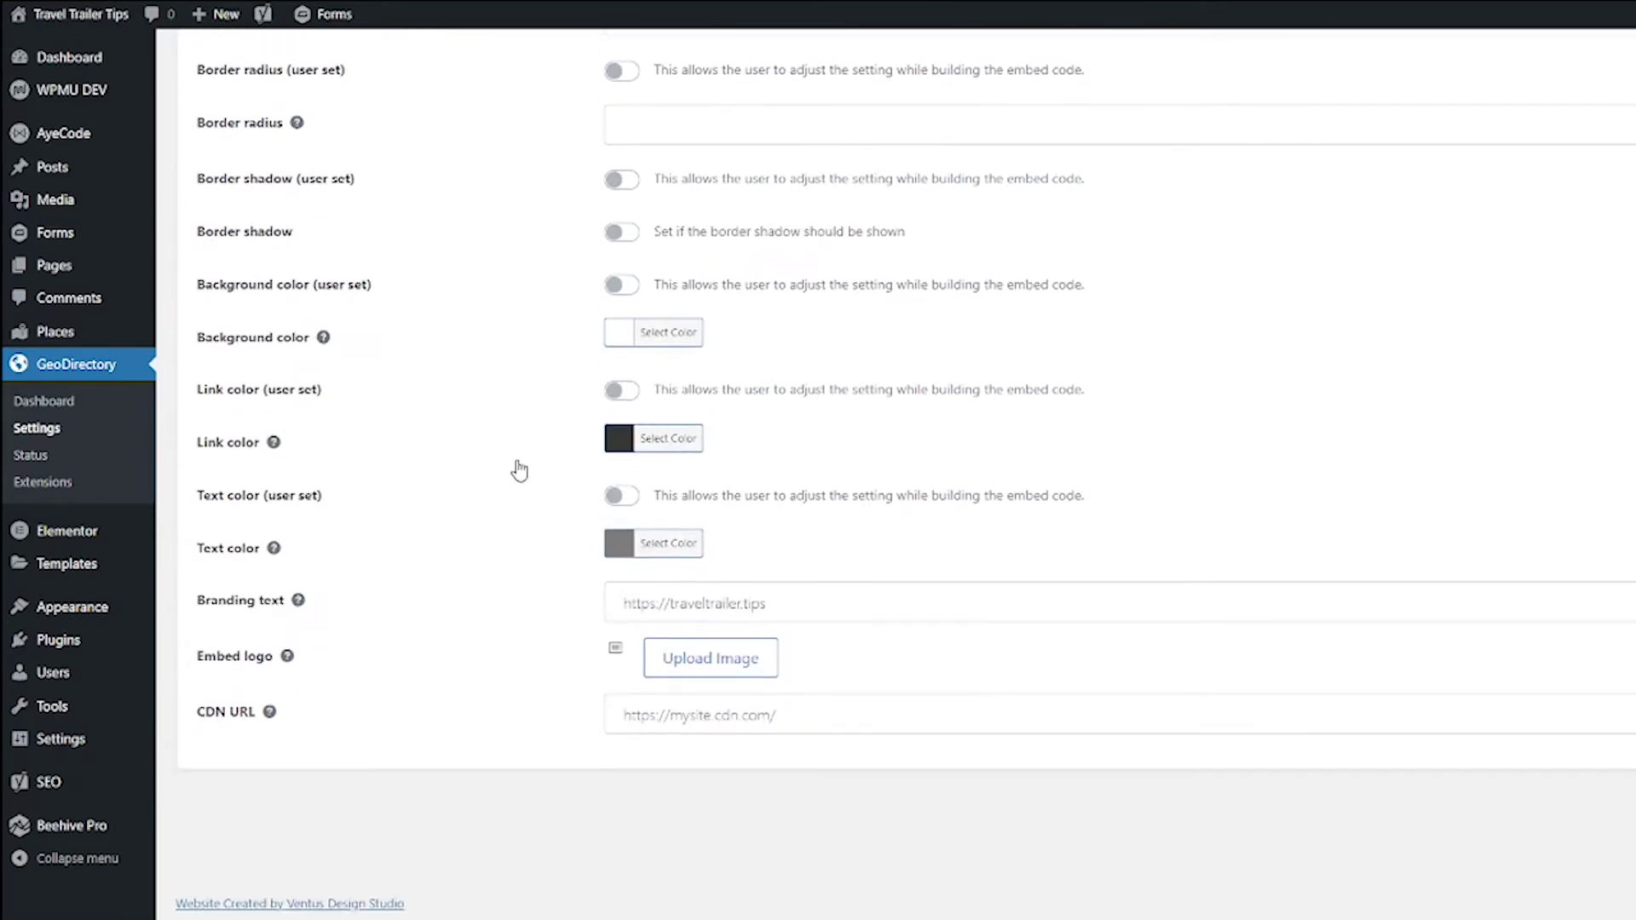
pyautogui.scroll(2, 540, 702)
pyautogui.scroll(2, 464, 679)
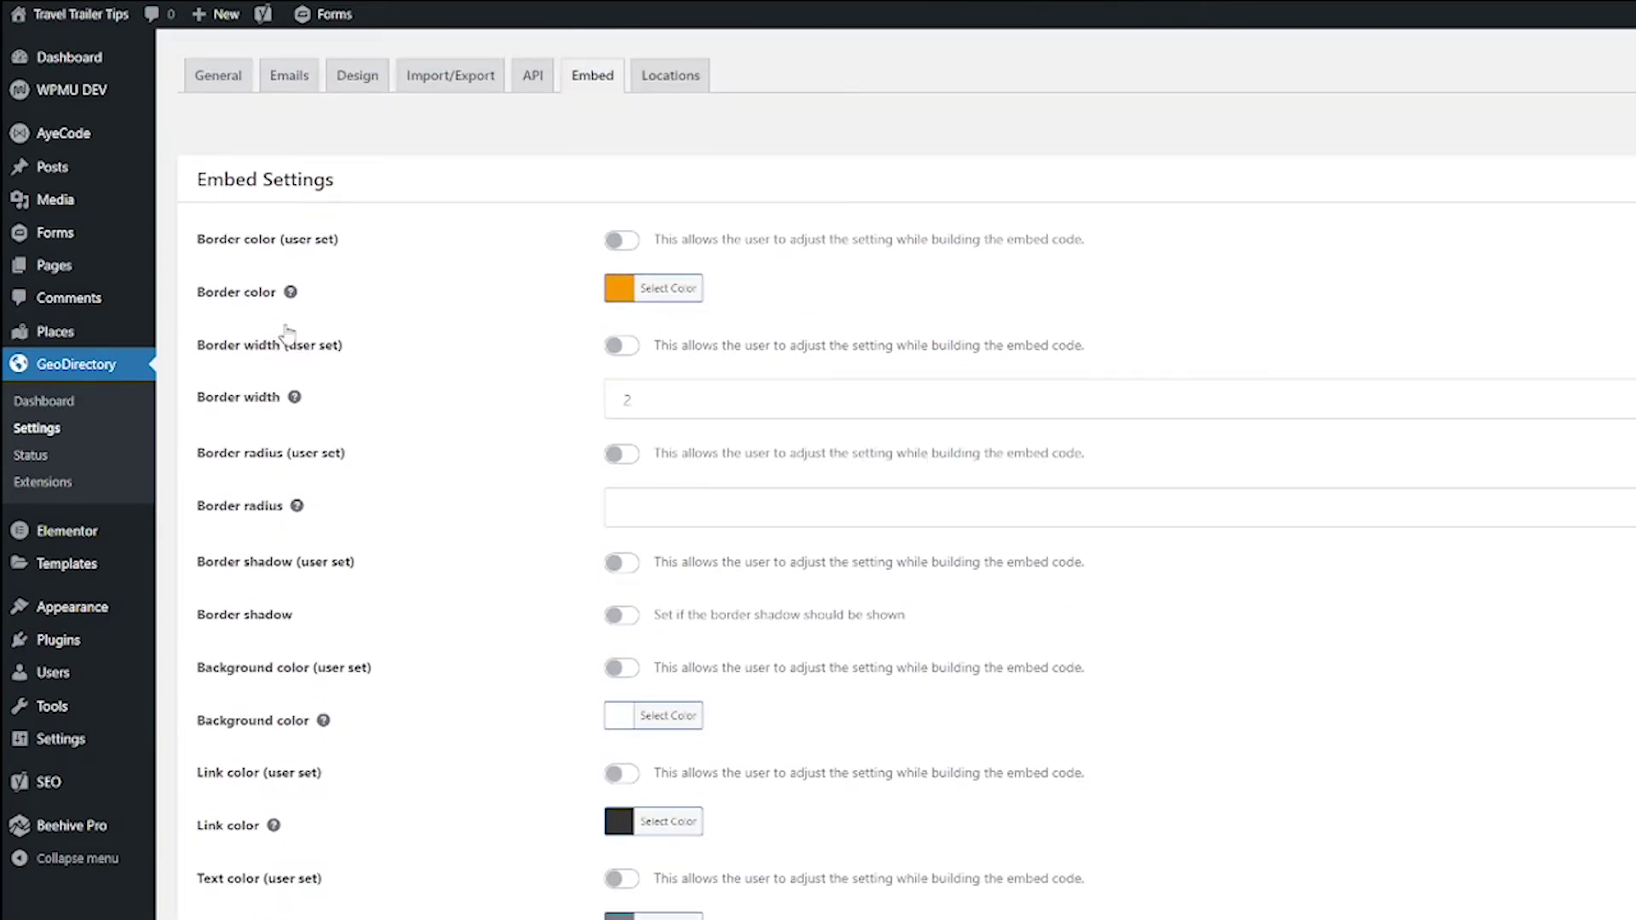
pyautogui.scroll(-3, 476, 789)
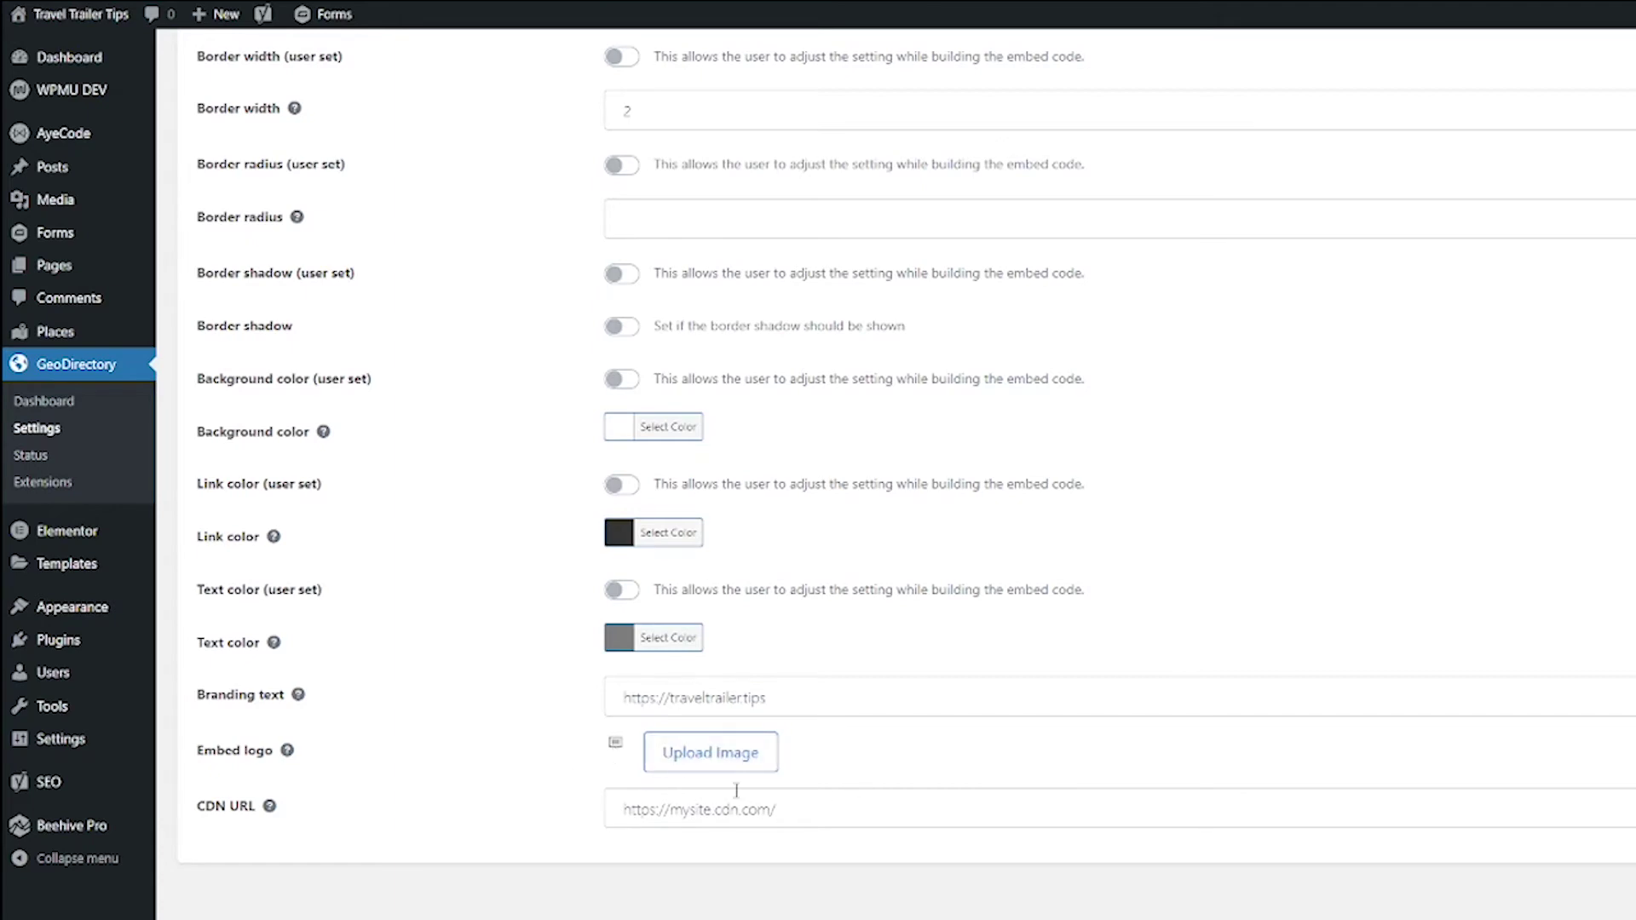
pyautogui.scroll(-1, 981, 824)
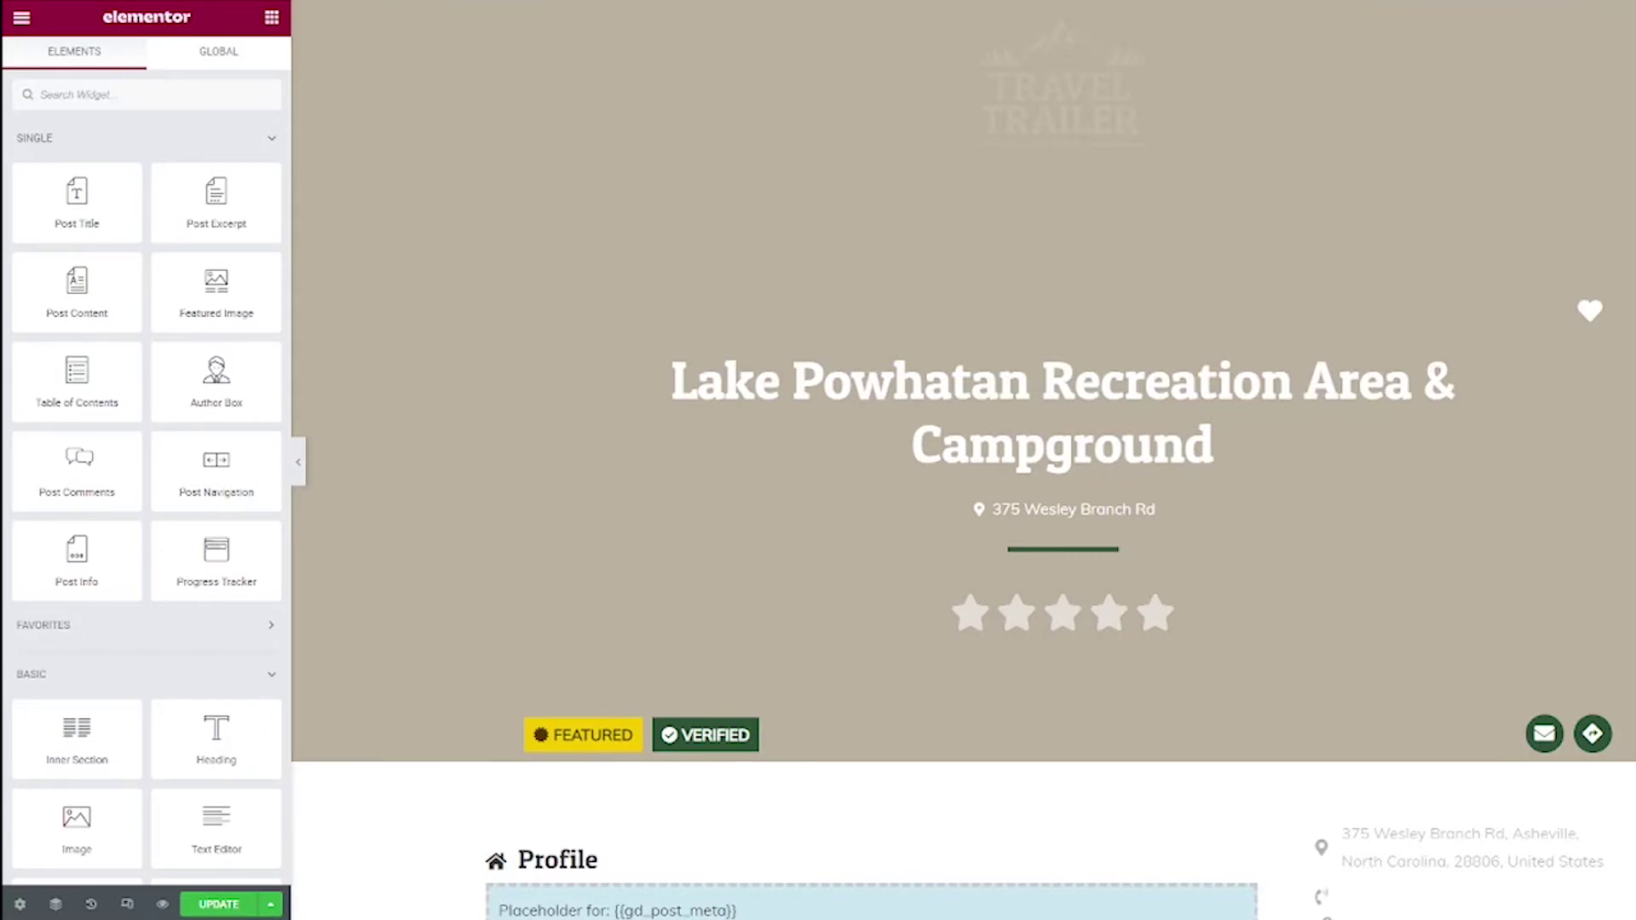
# Search widgets for 'embed' and drag GD > Embed into the sidebar below the contact details.
pyautogui.click(117, 96)
pyautogui.write('embed')
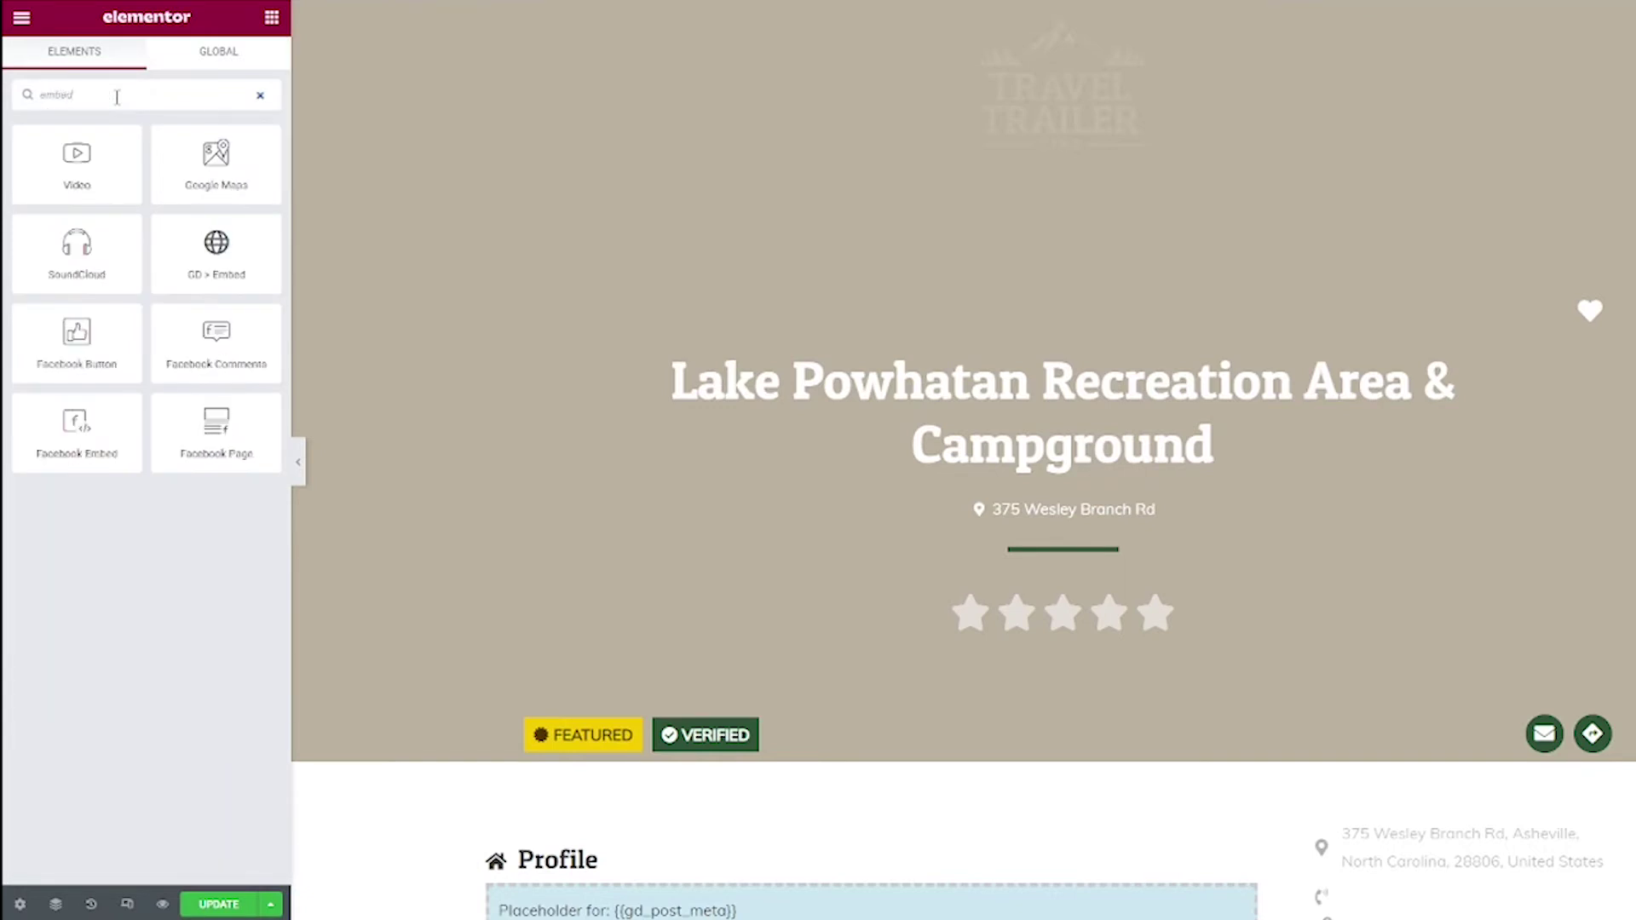
pyautogui.scroll(-4, 676, 273)
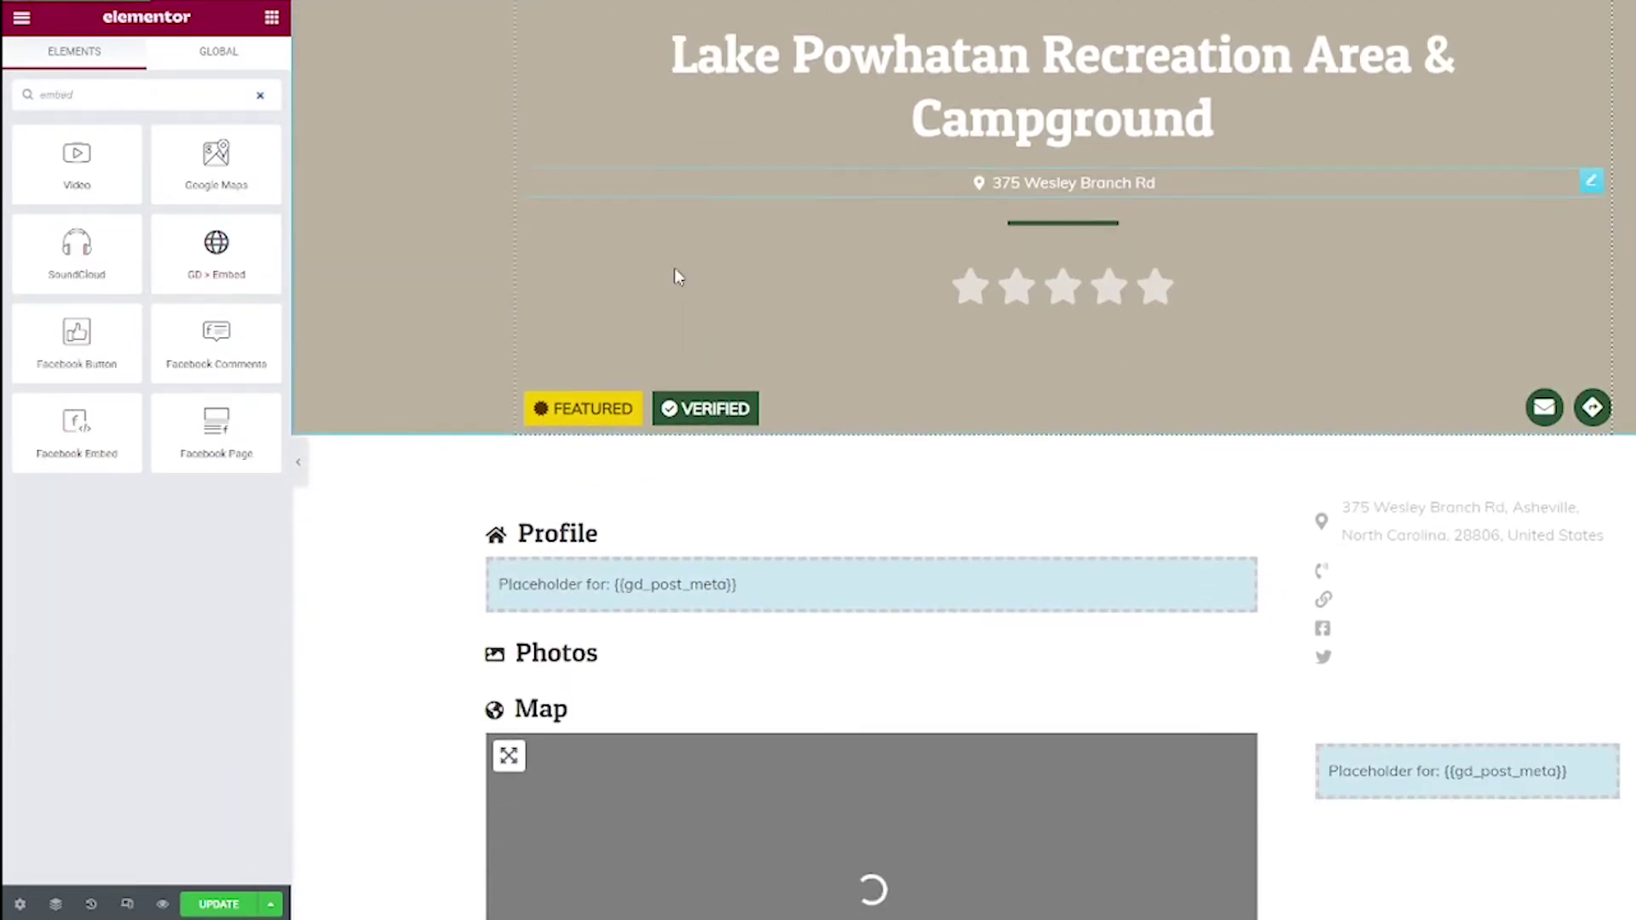
pyautogui.scroll(-3, 676, 277)
pyautogui.moveTo(217, 251); pyautogui.dragTo(1516, 439)
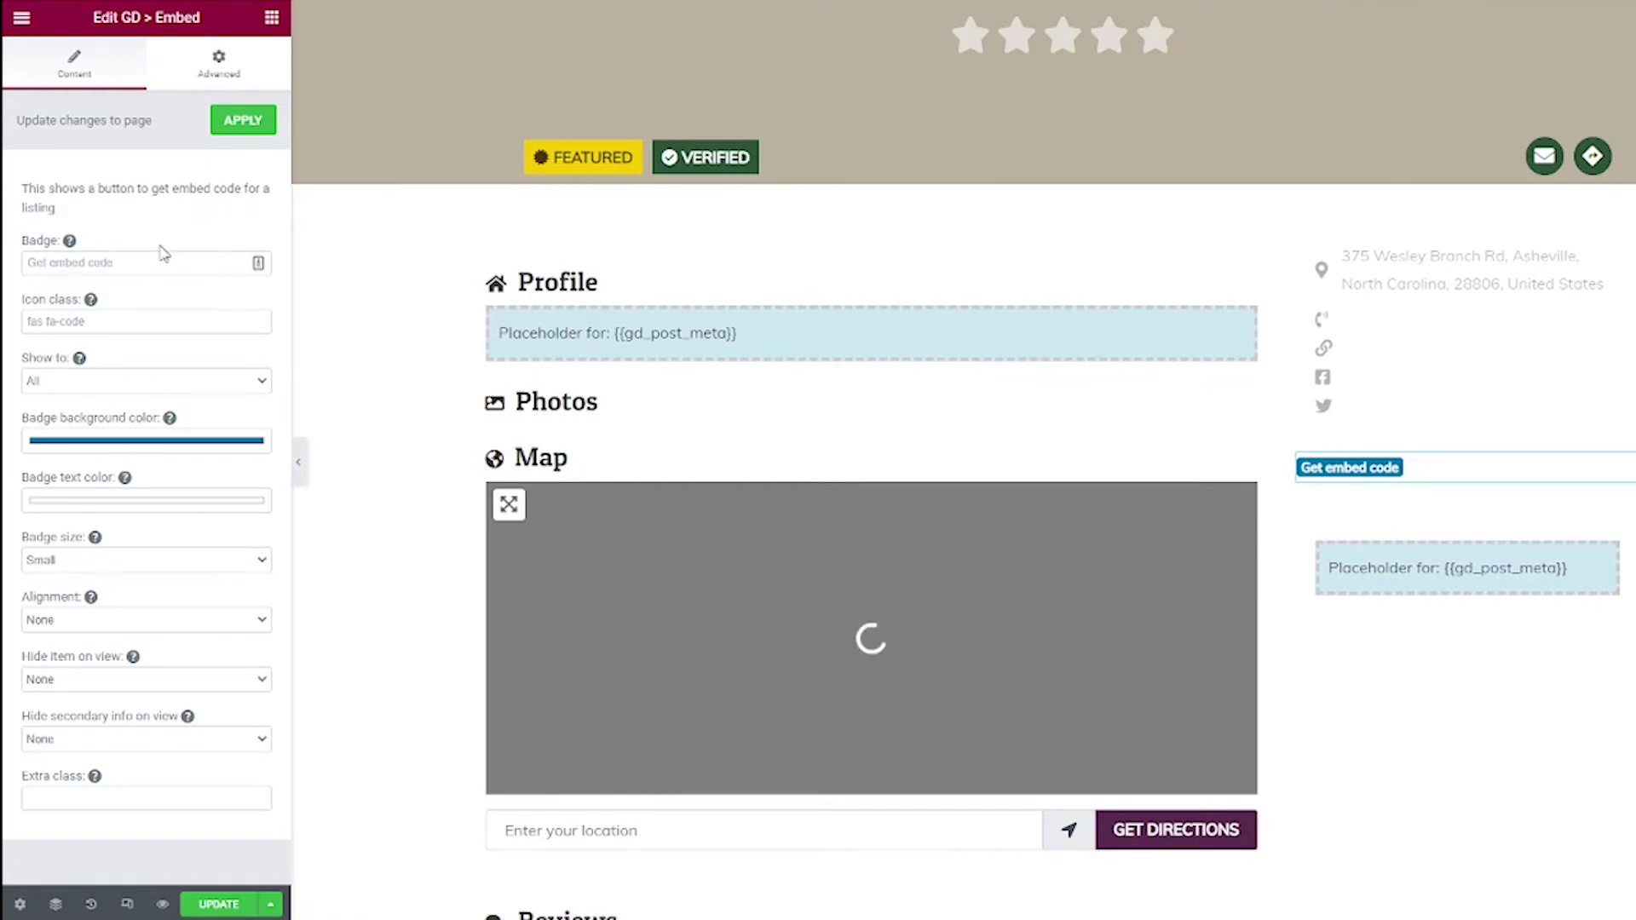
# Set badge text 'Get Ratings Badge Embed Code', Normal size, Center alignment, and apply.
pyautogui.click(139, 269)
pyautogui.write('Get ')
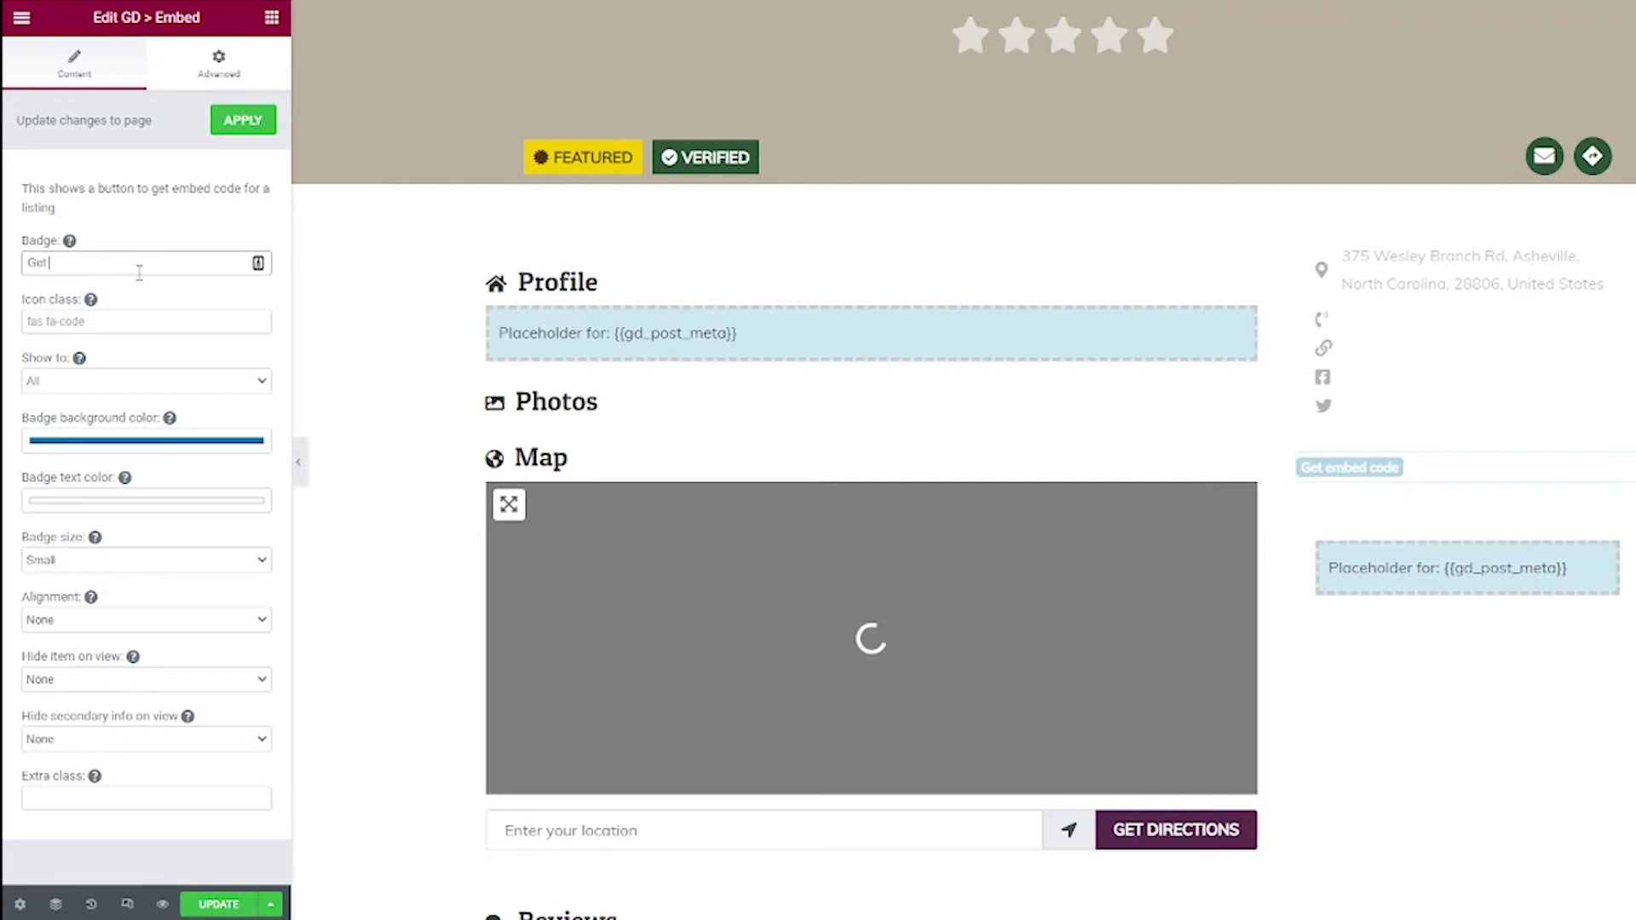
pyautogui.write('Ratings B')
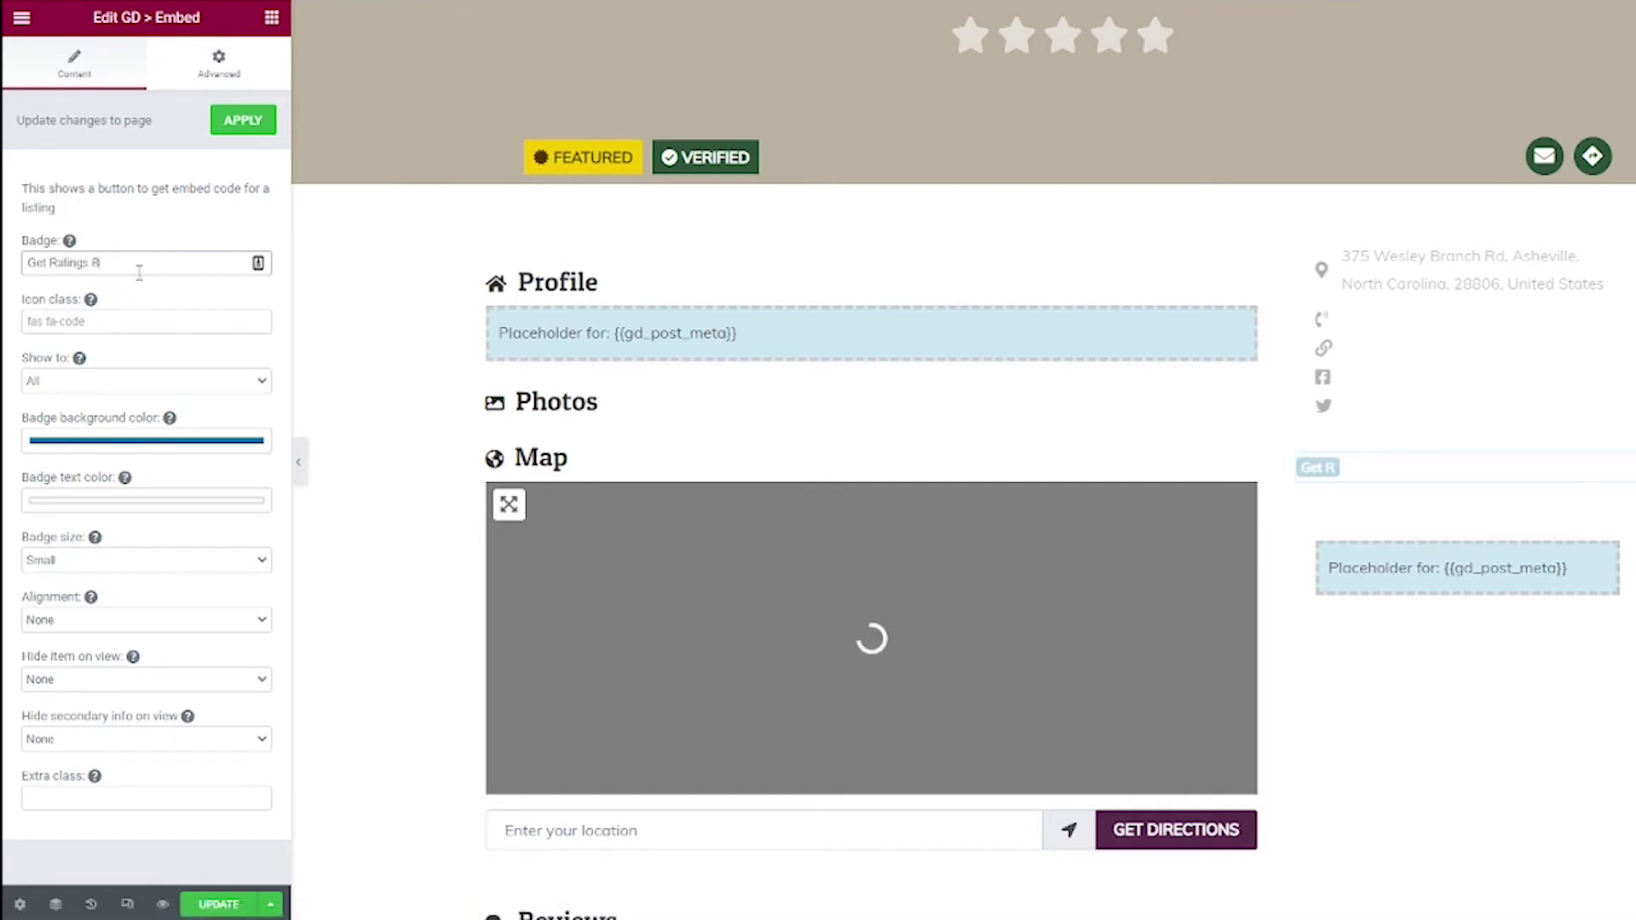
pyautogui.write('adge E')
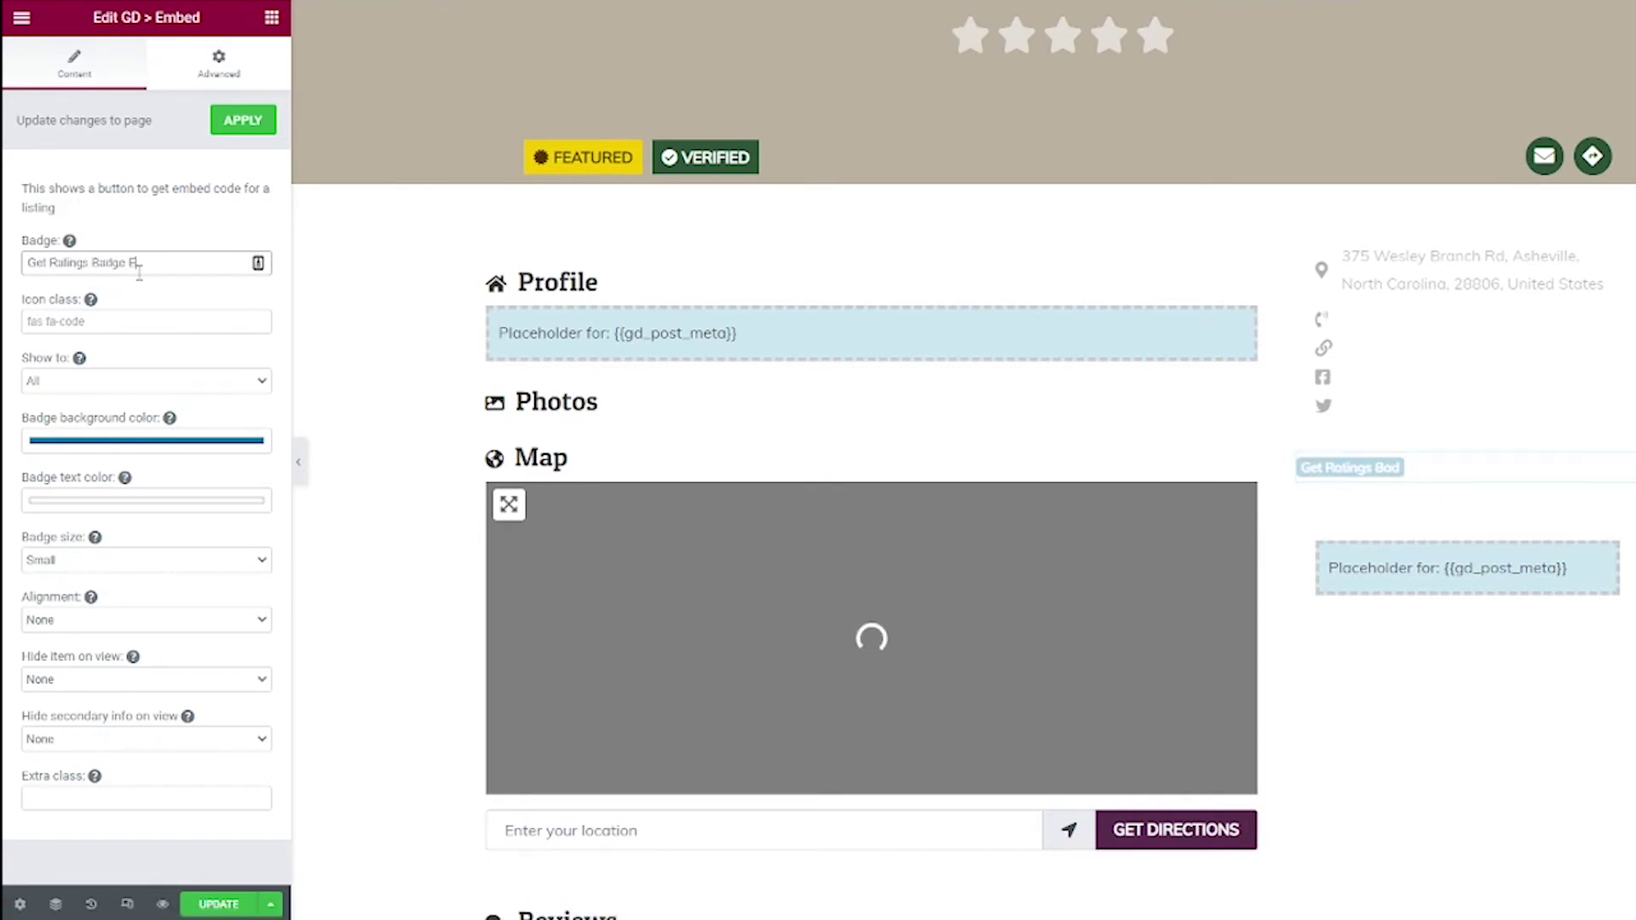
pyautogui.write('mbed Code')
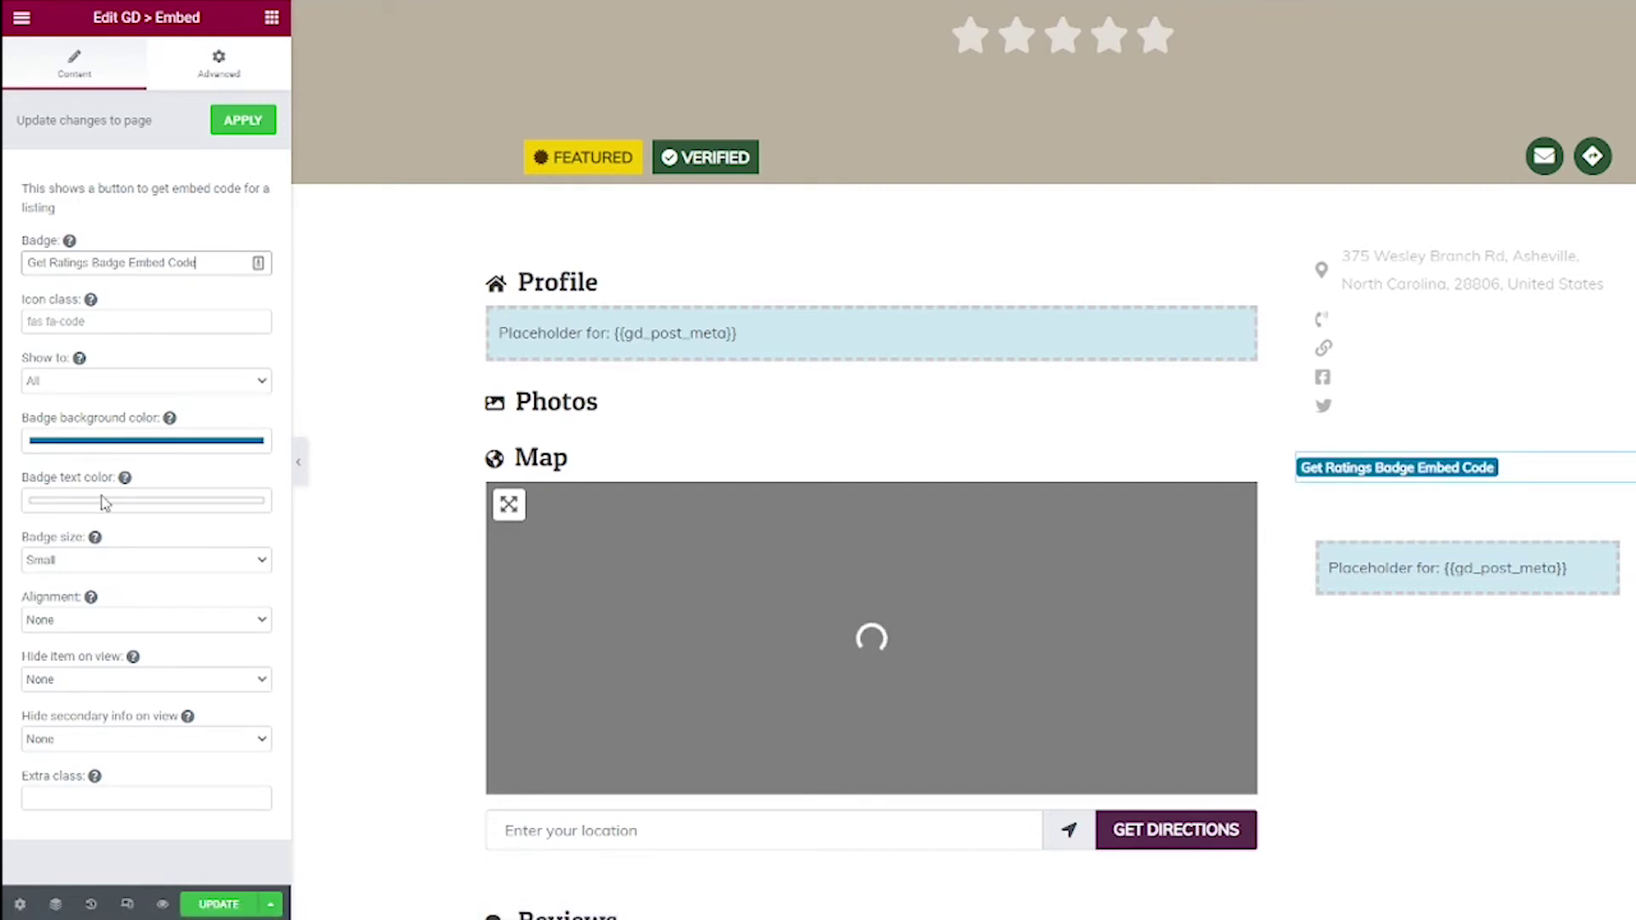
pyautogui.click(75, 562)
pyautogui.click(71, 596)
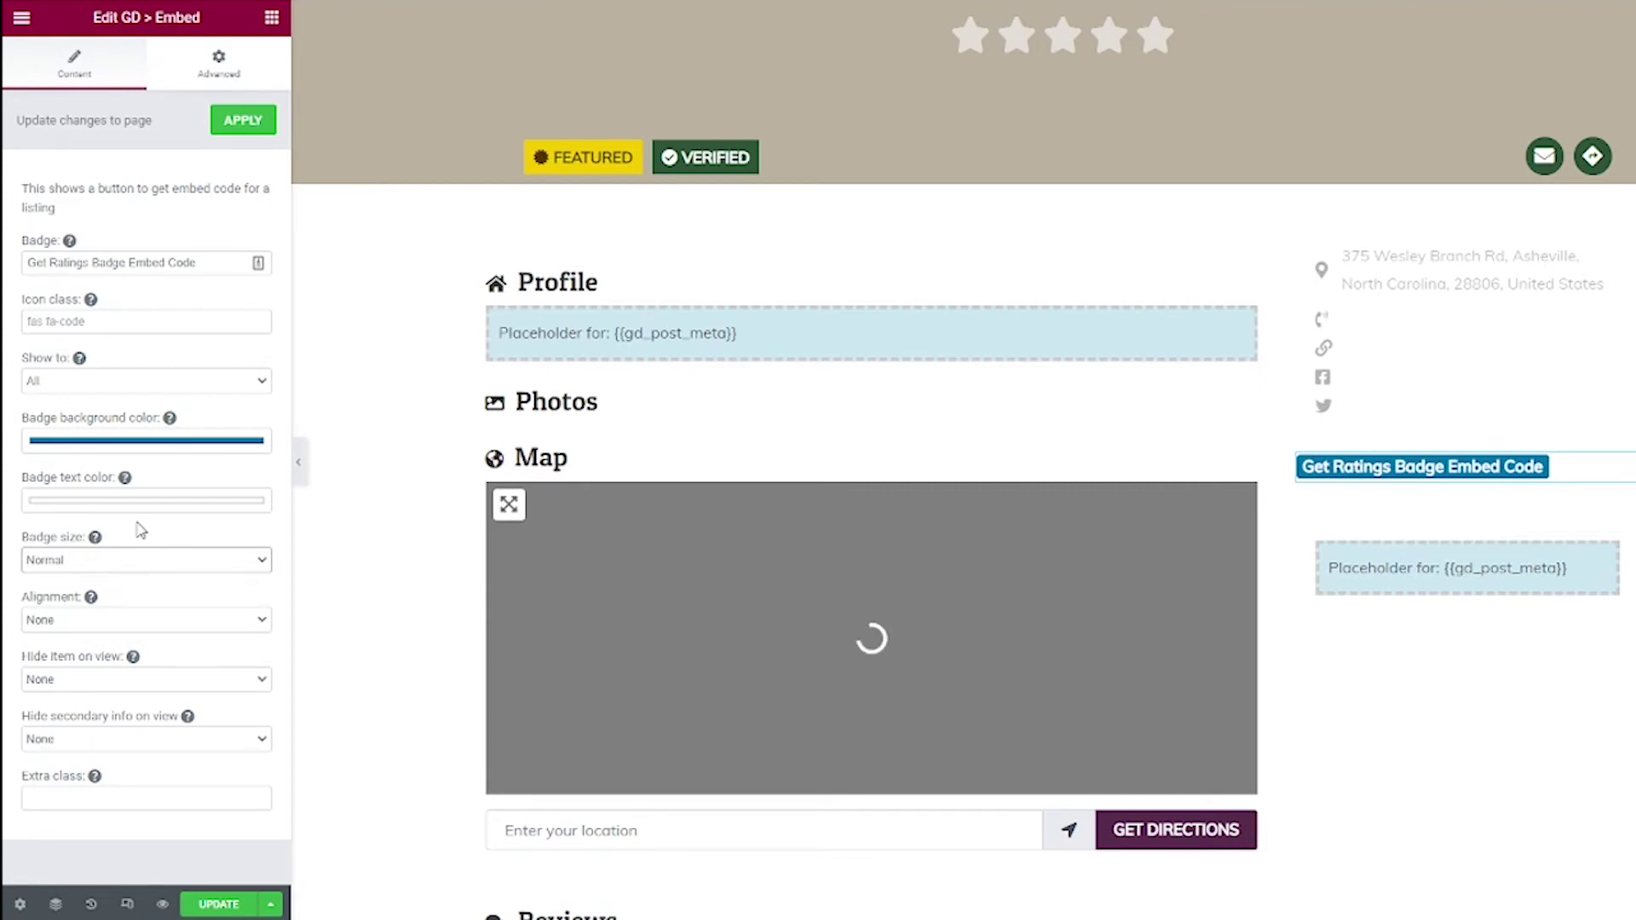
pyautogui.click(139, 620)
pyautogui.click(132, 672)
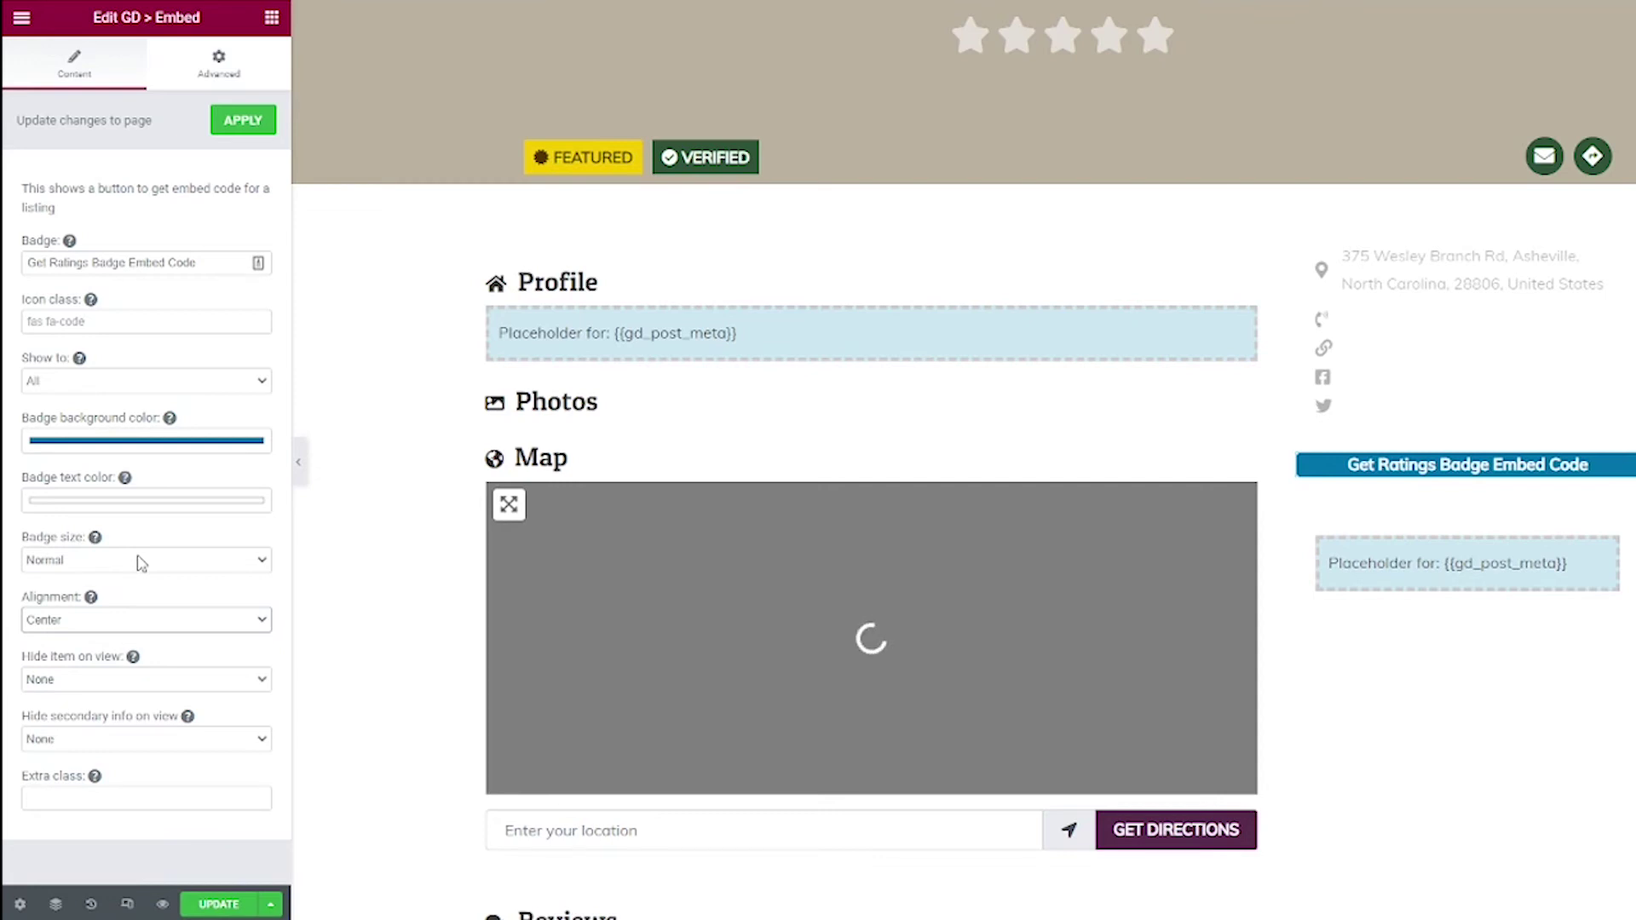
pyautogui.click(254, 126)
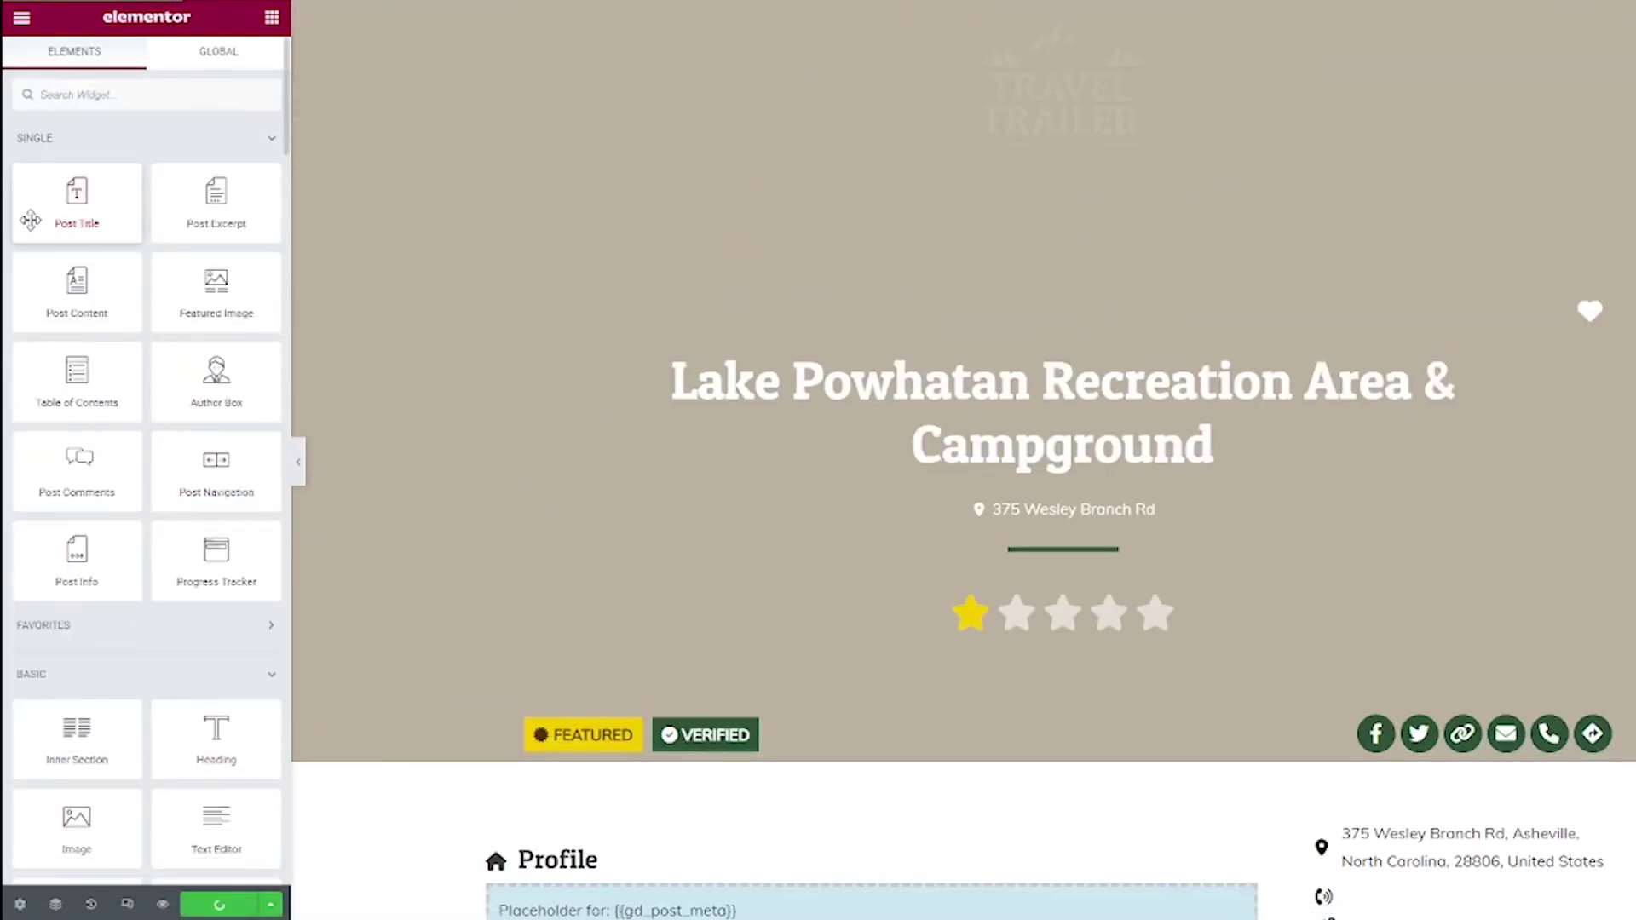
# Leave Elementor, open Asheville Bear Creek RV Park under RV Parks, and launch its embed builder.
pyautogui.click(22, 18)
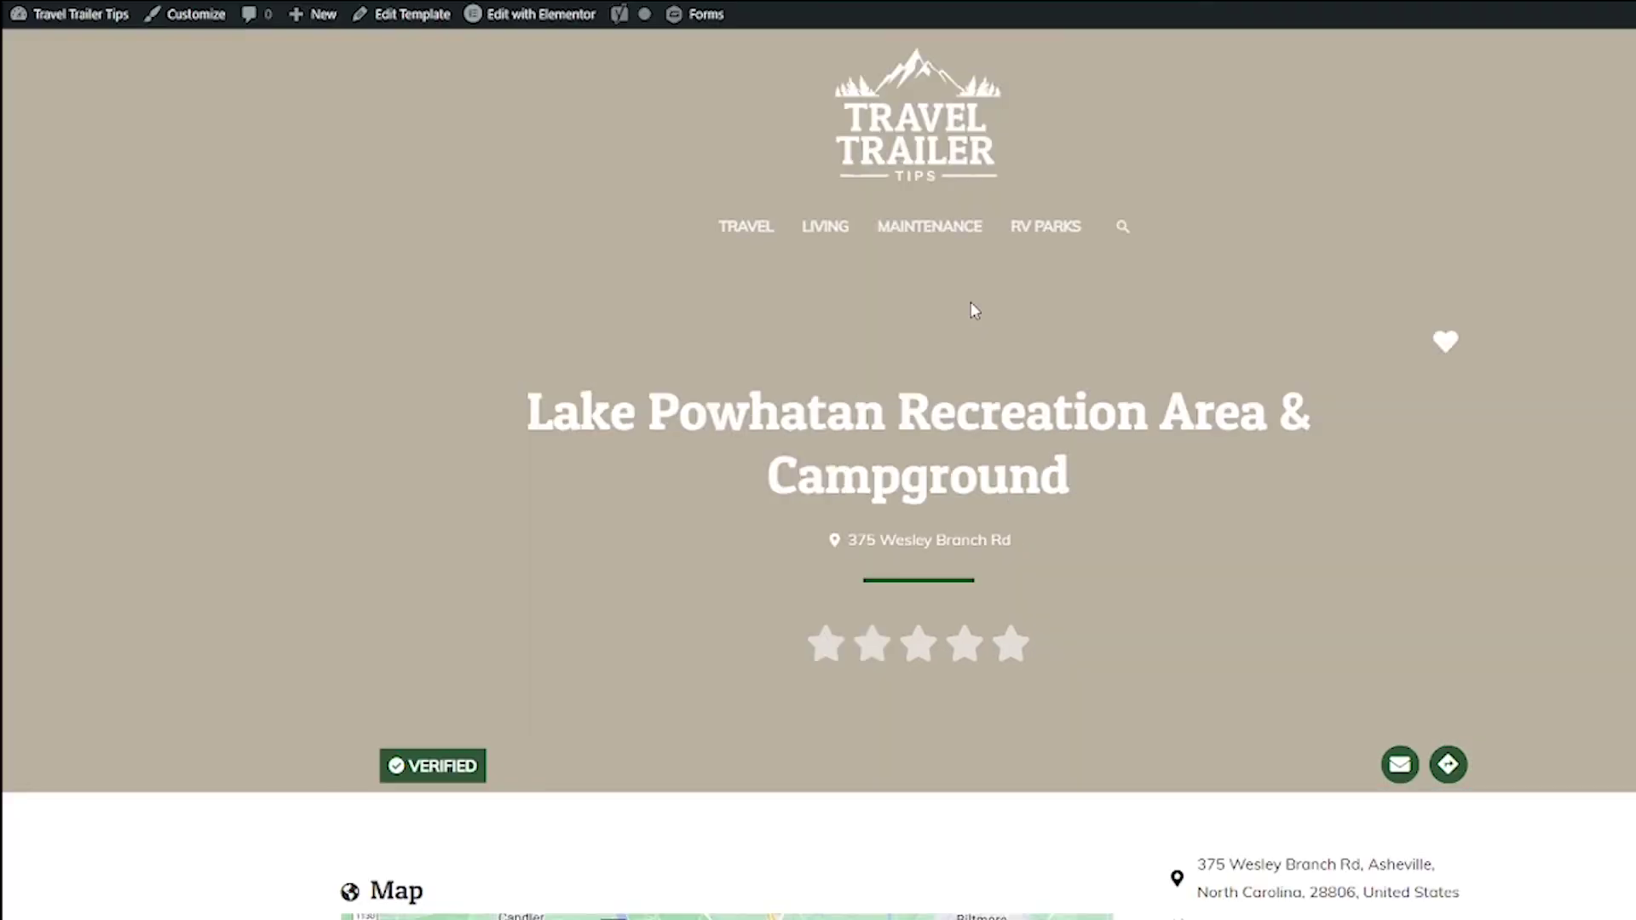
pyautogui.click(1057, 226)
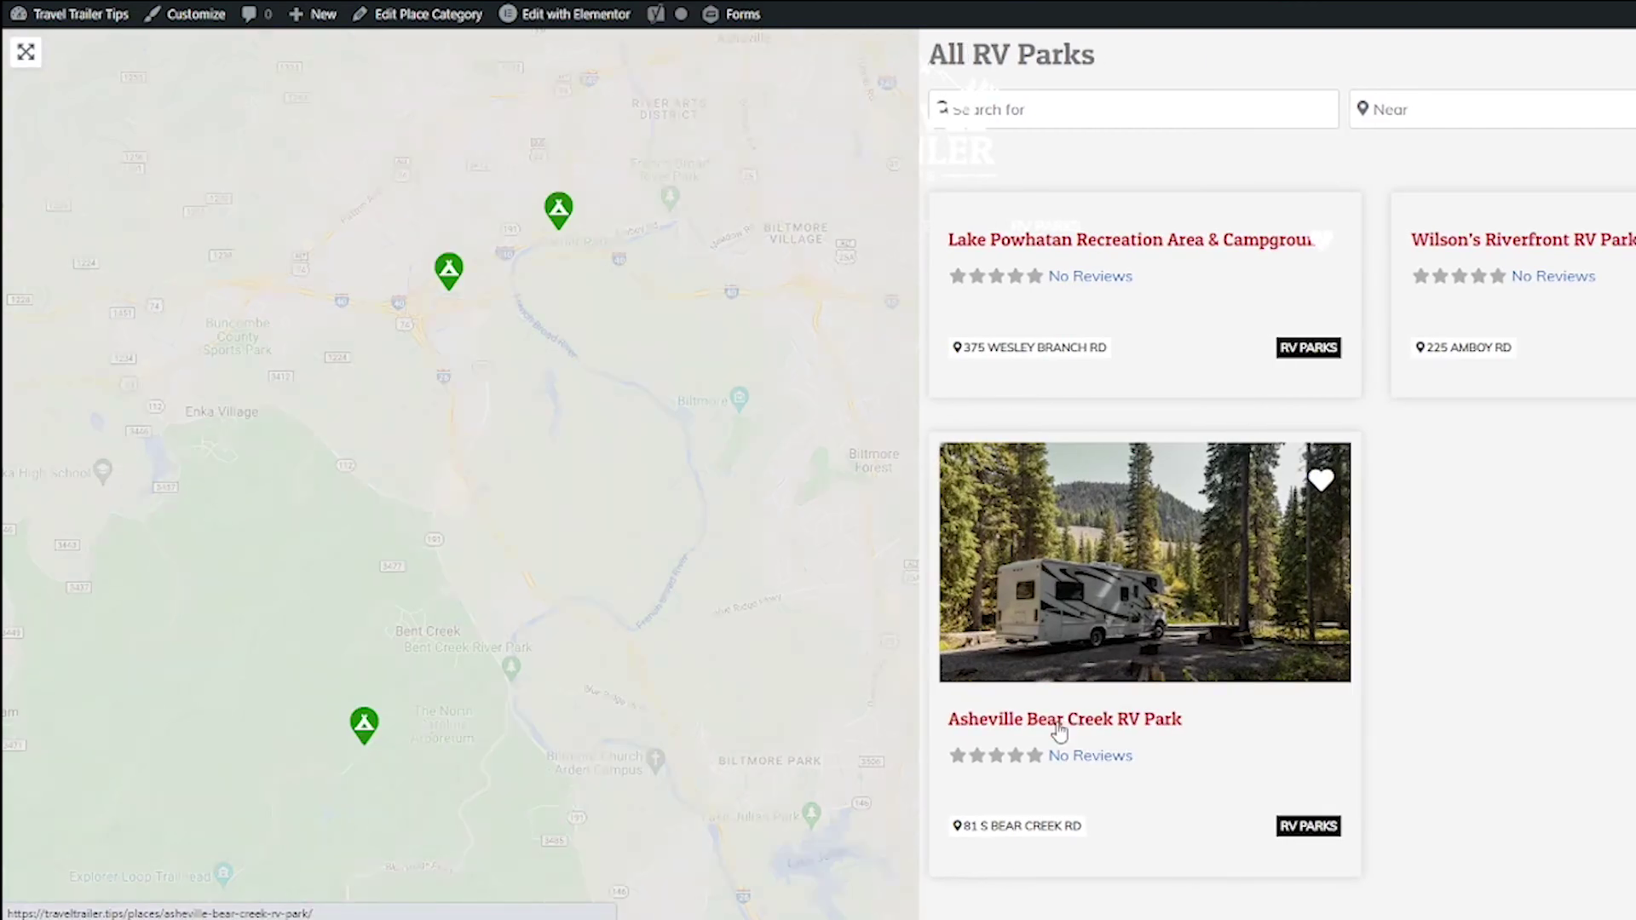
pyautogui.click(1058, 725)
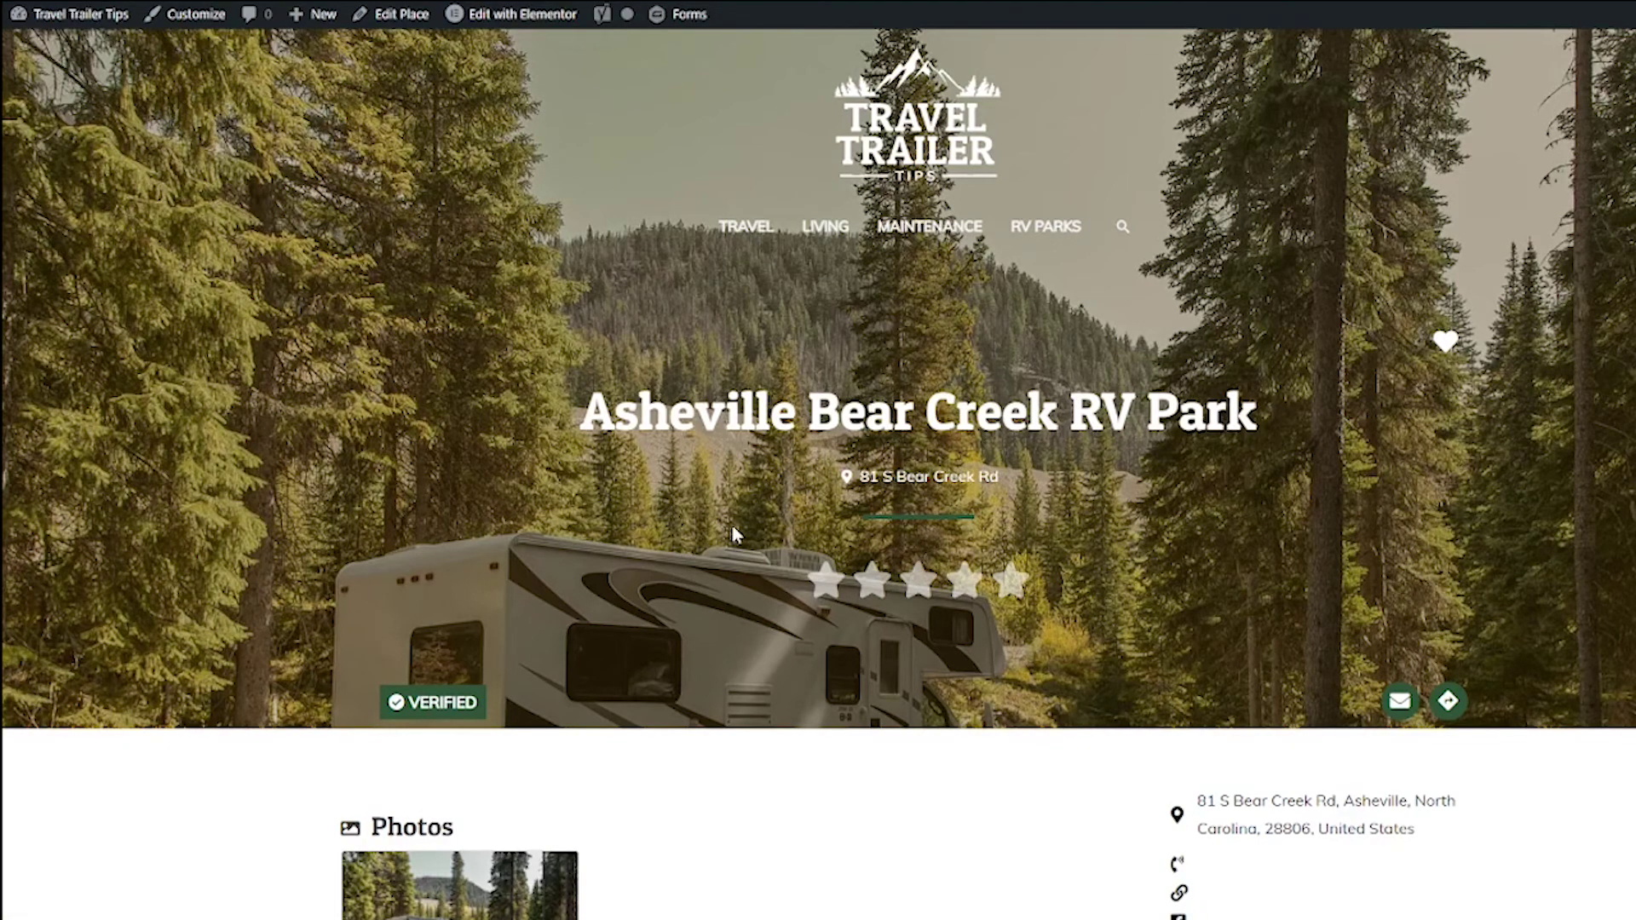
pyautogui.scroll(-5, 731, 533)
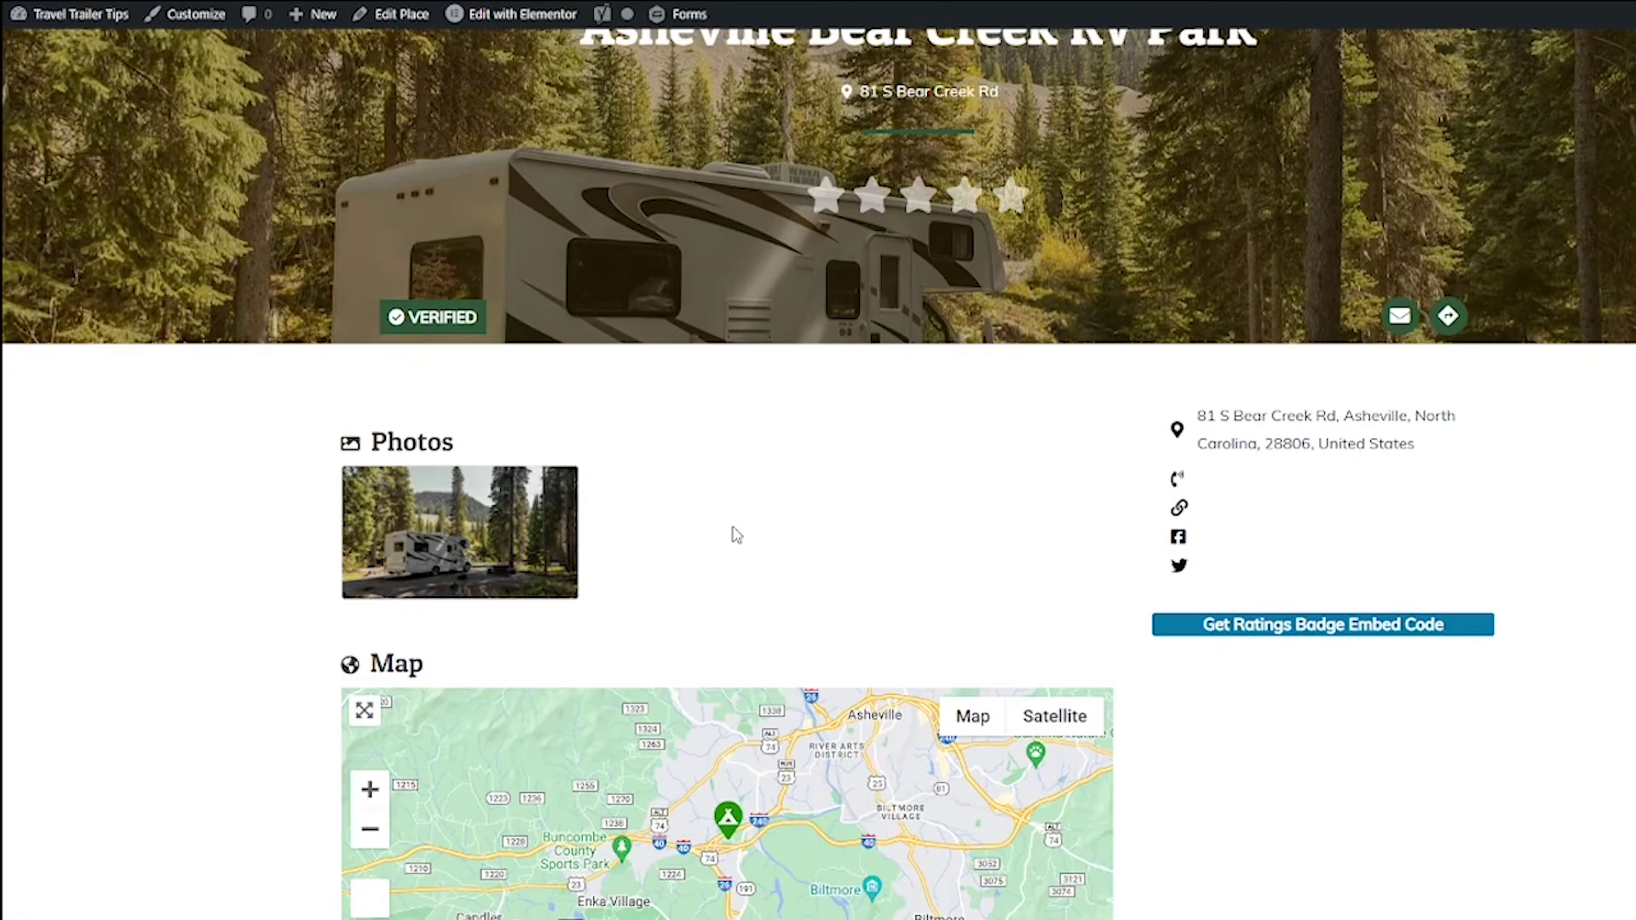
pyautogui.click(1275, 626)
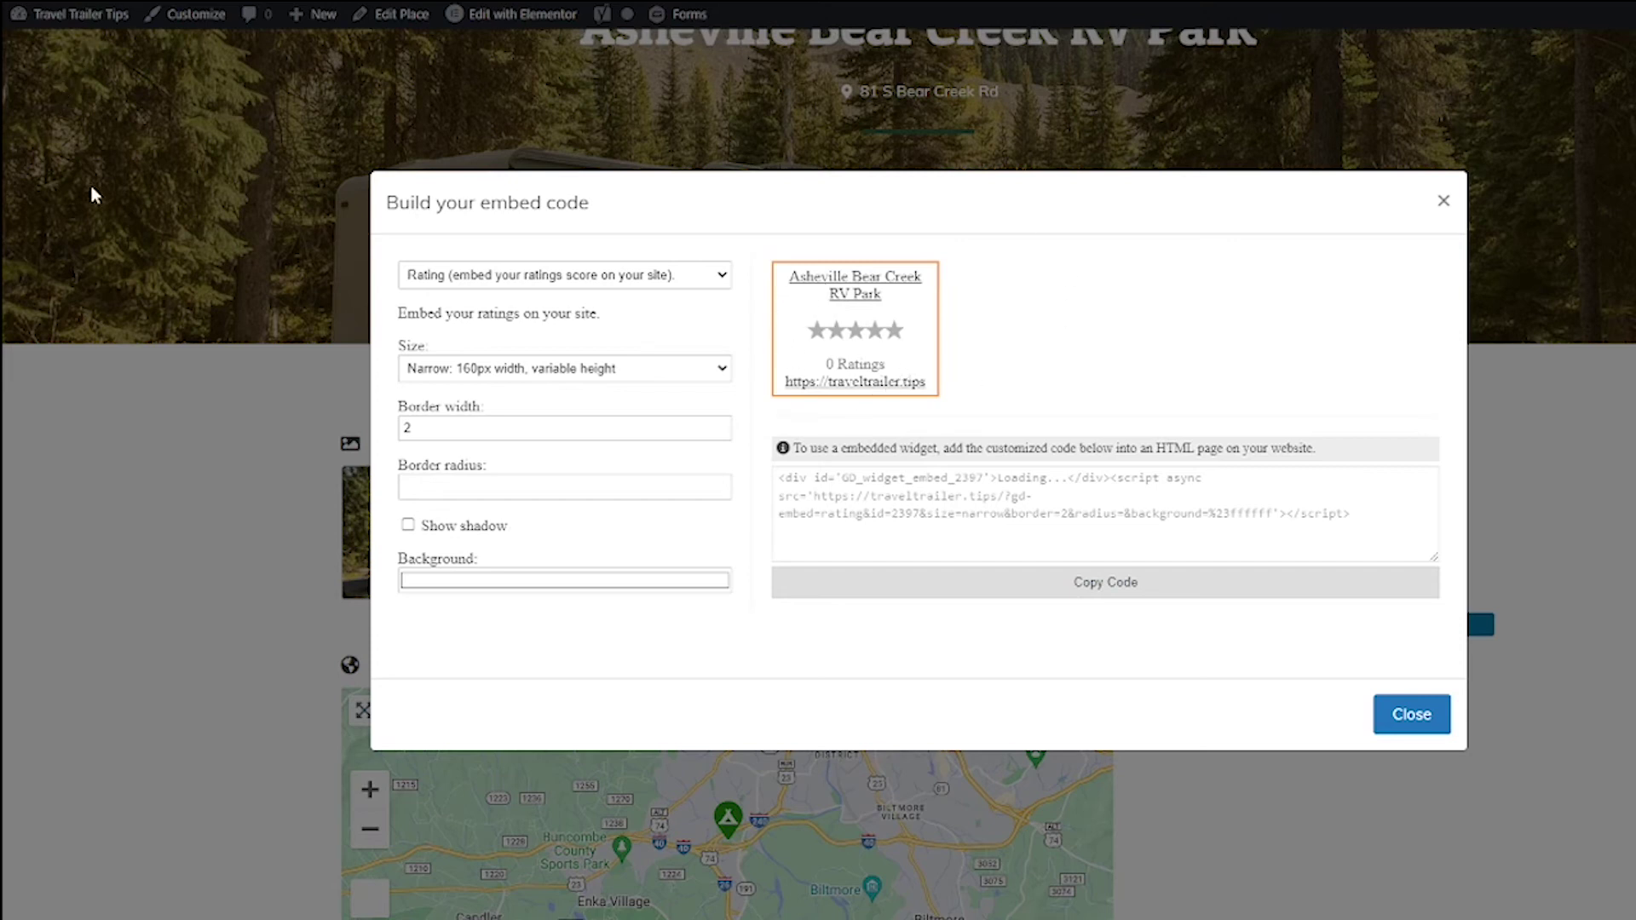
# Select all the generated embed code, then close the builder with Escape.
pyautogui.click(1404, 523)
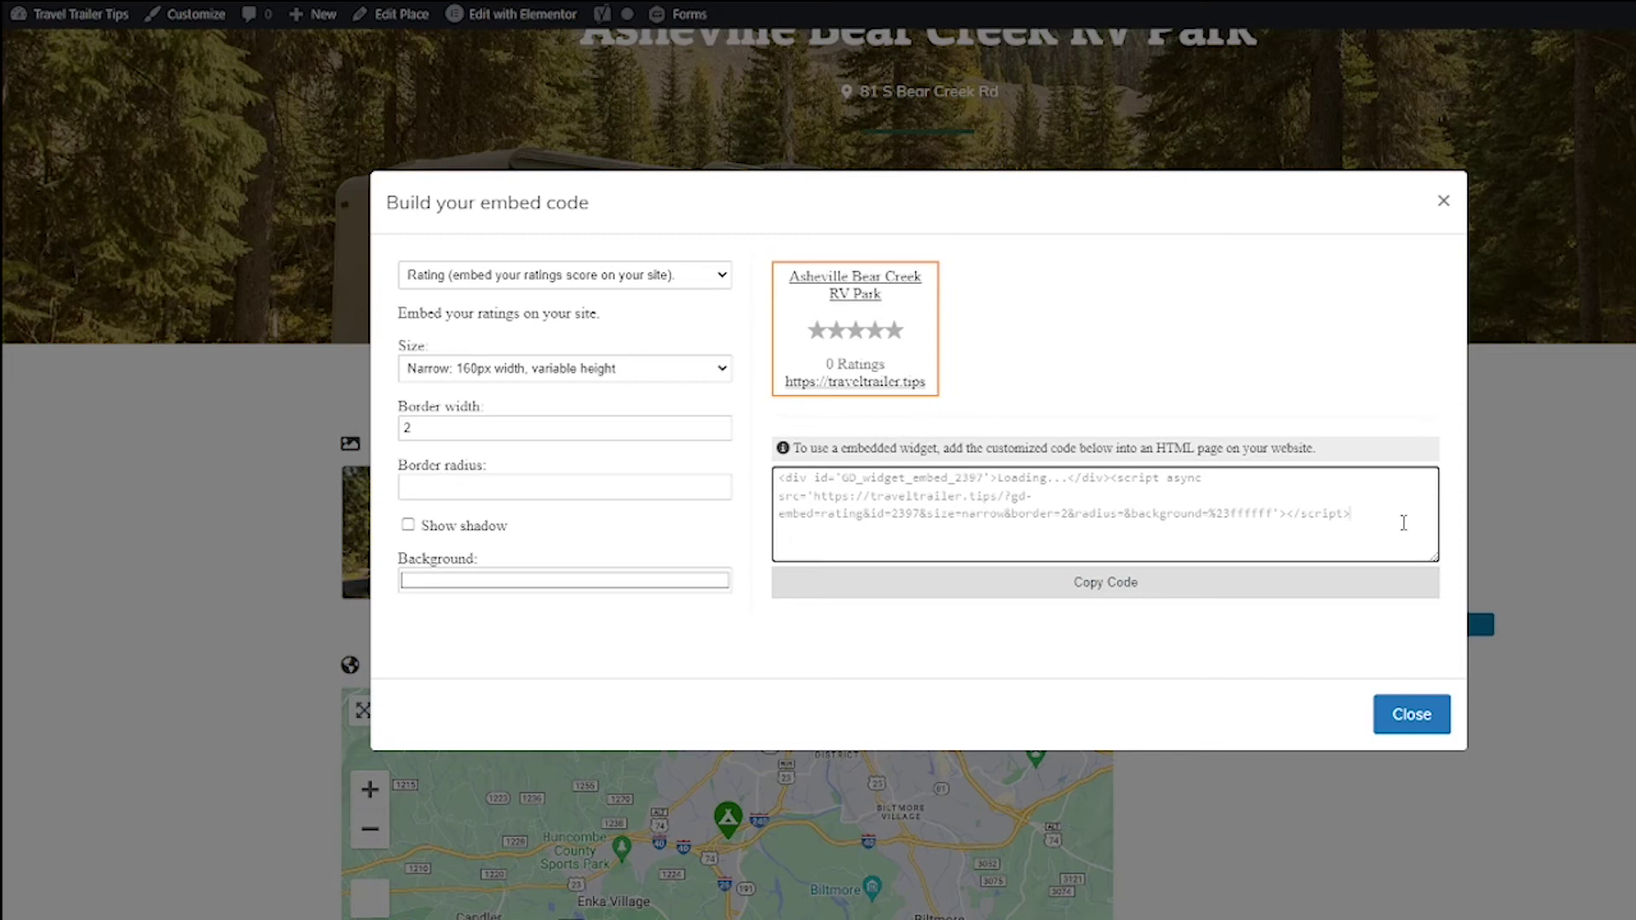
pyautogui.moveTo(1403, 523); pyautogui.dragTo(778, 474)
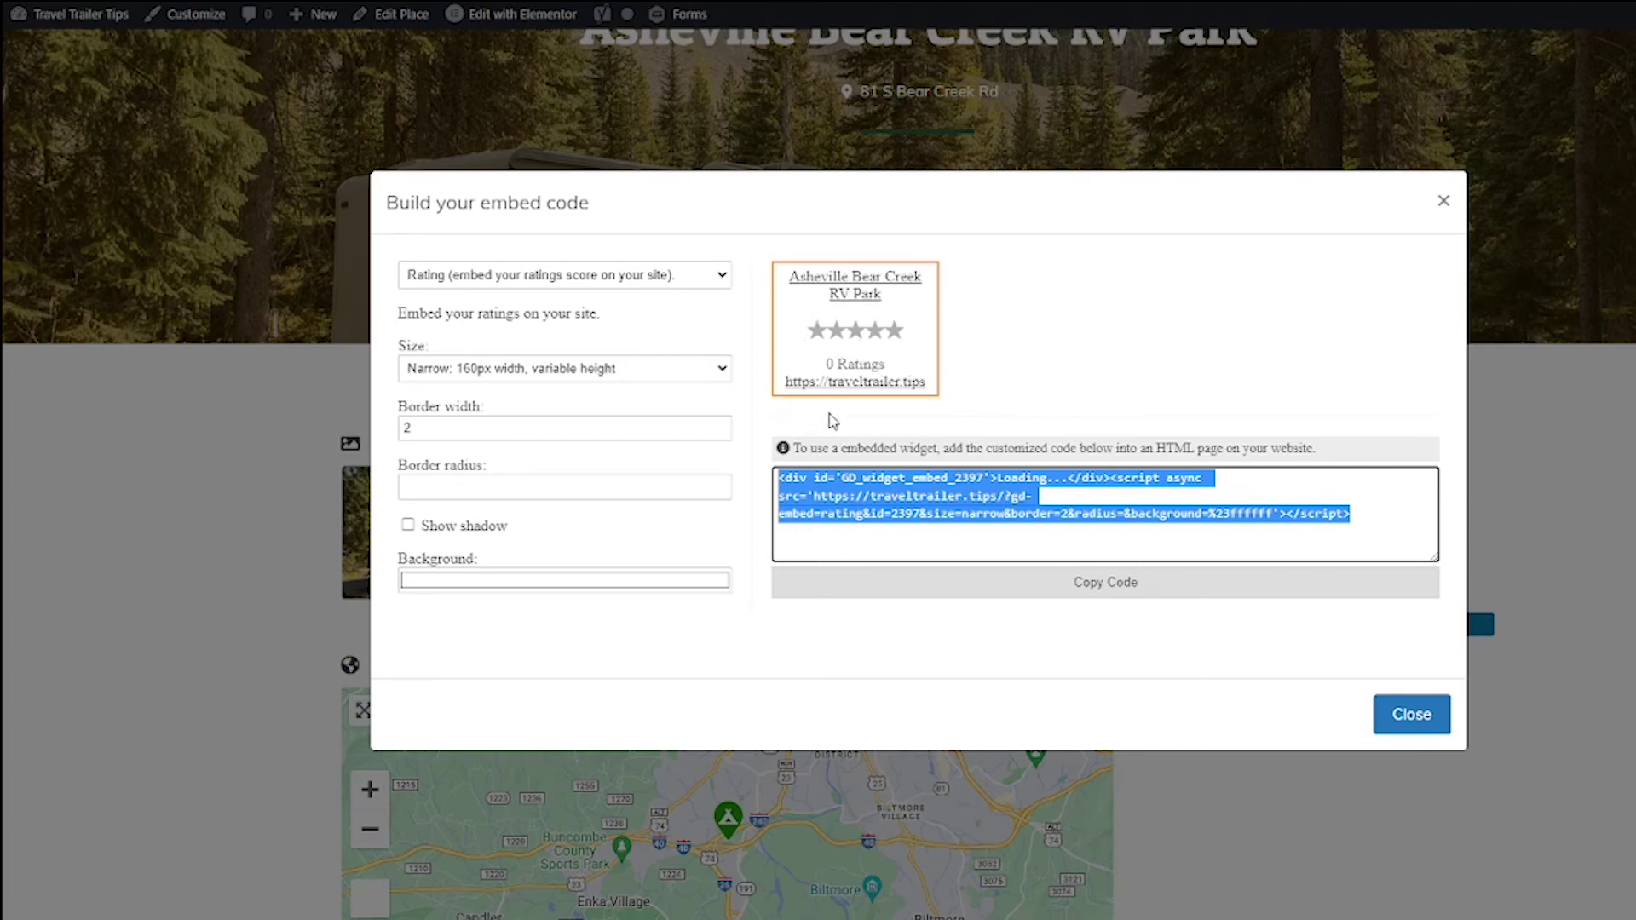
pyautogui.press('Escape')
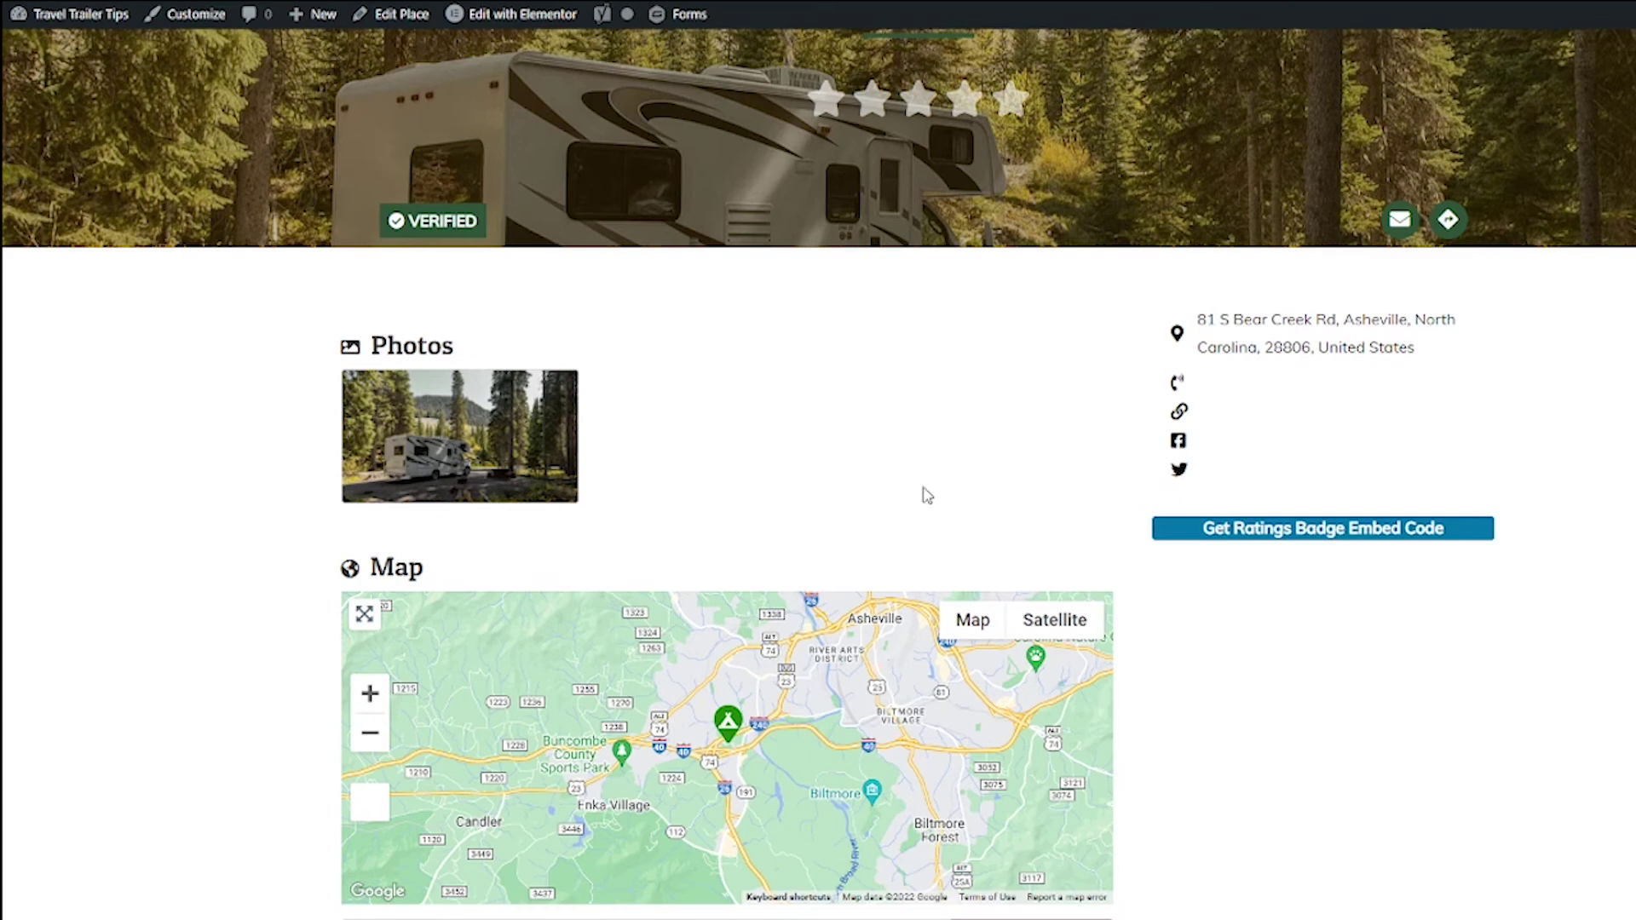
# Reopen the GD > Embed widget's settings in Elementor, leaving Show to set to All.
pyautogui.scroll(5, 373, 449)
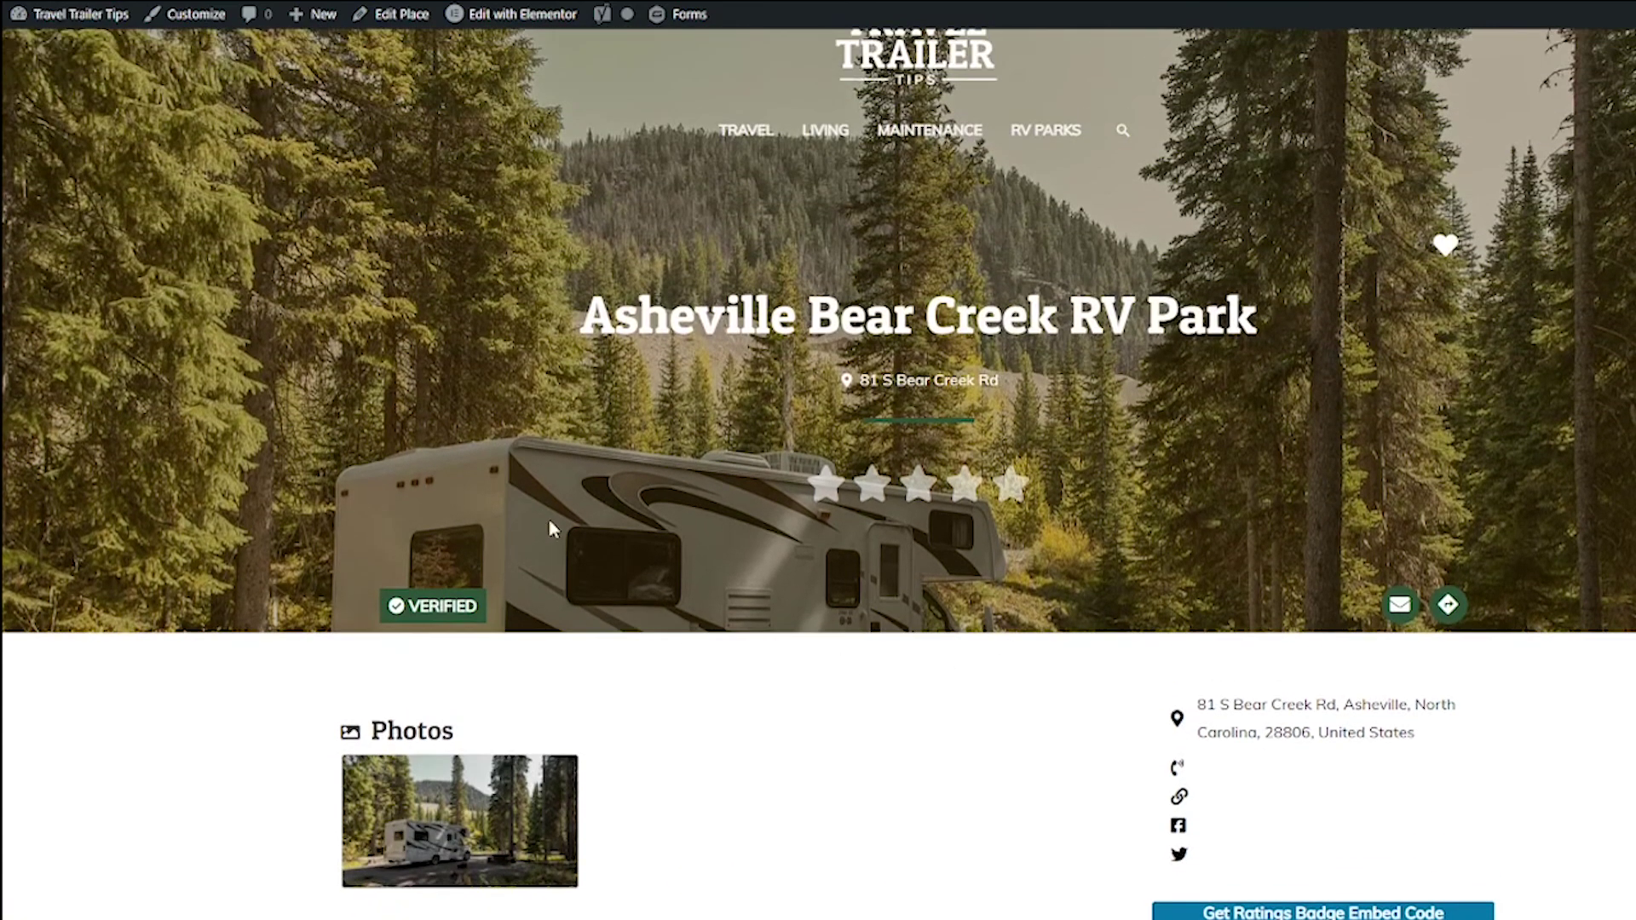
pyautogui.scroll(-1, 1164, 670)
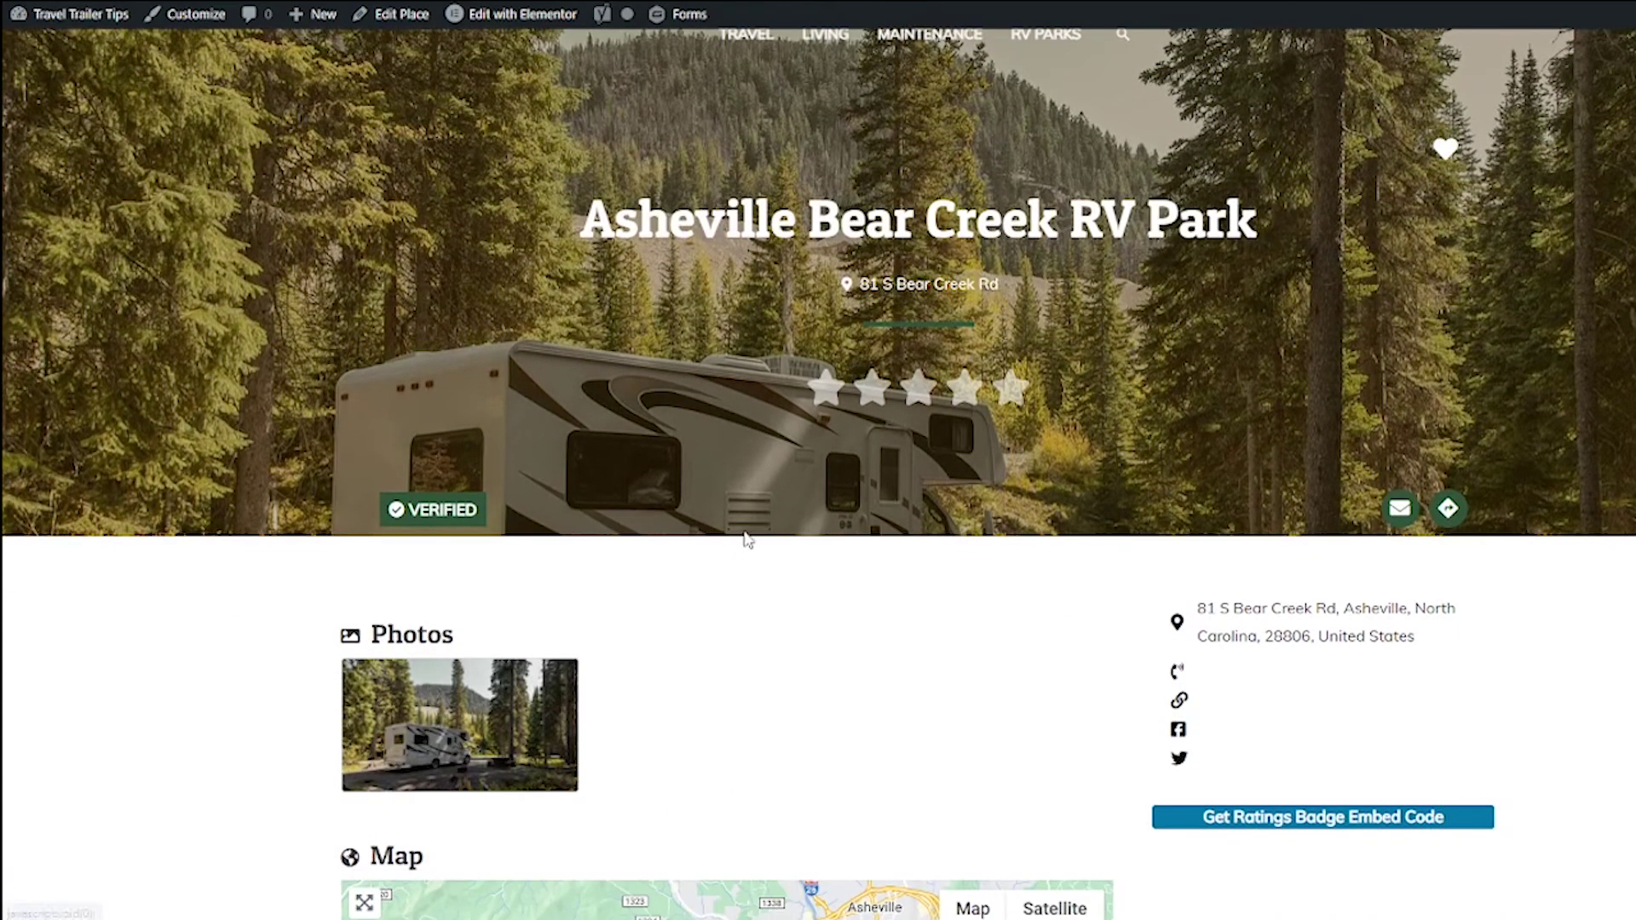
pyautogui.moveTo(558, 21)
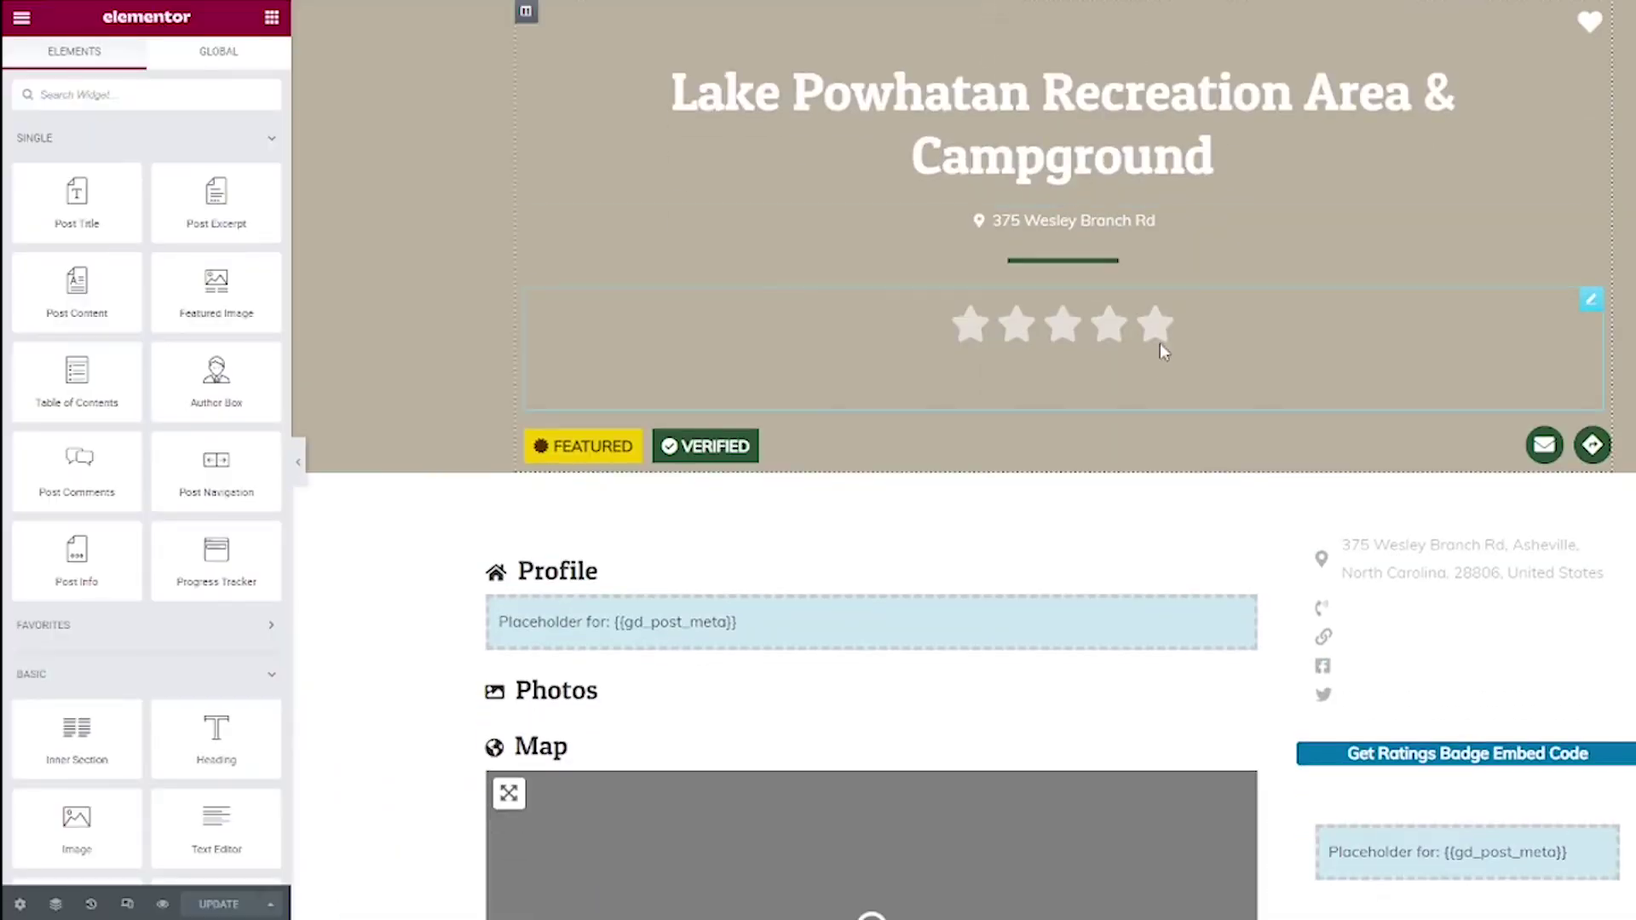
pyautogui.scroll(-3, 1161, 347)
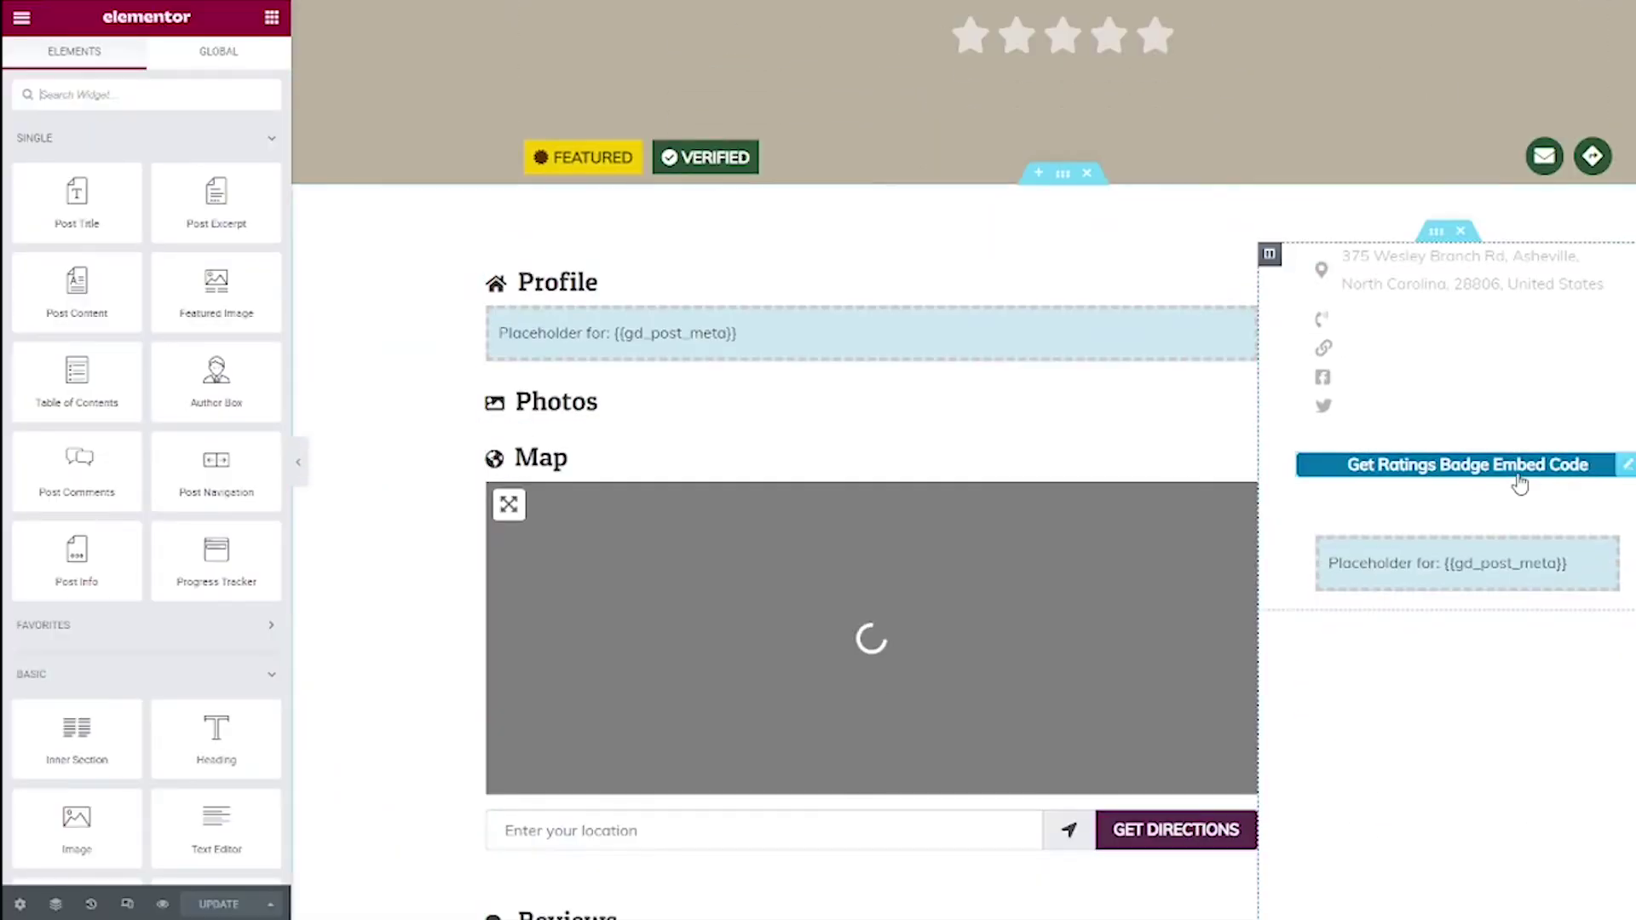
pyautogui.click(1628, 467)
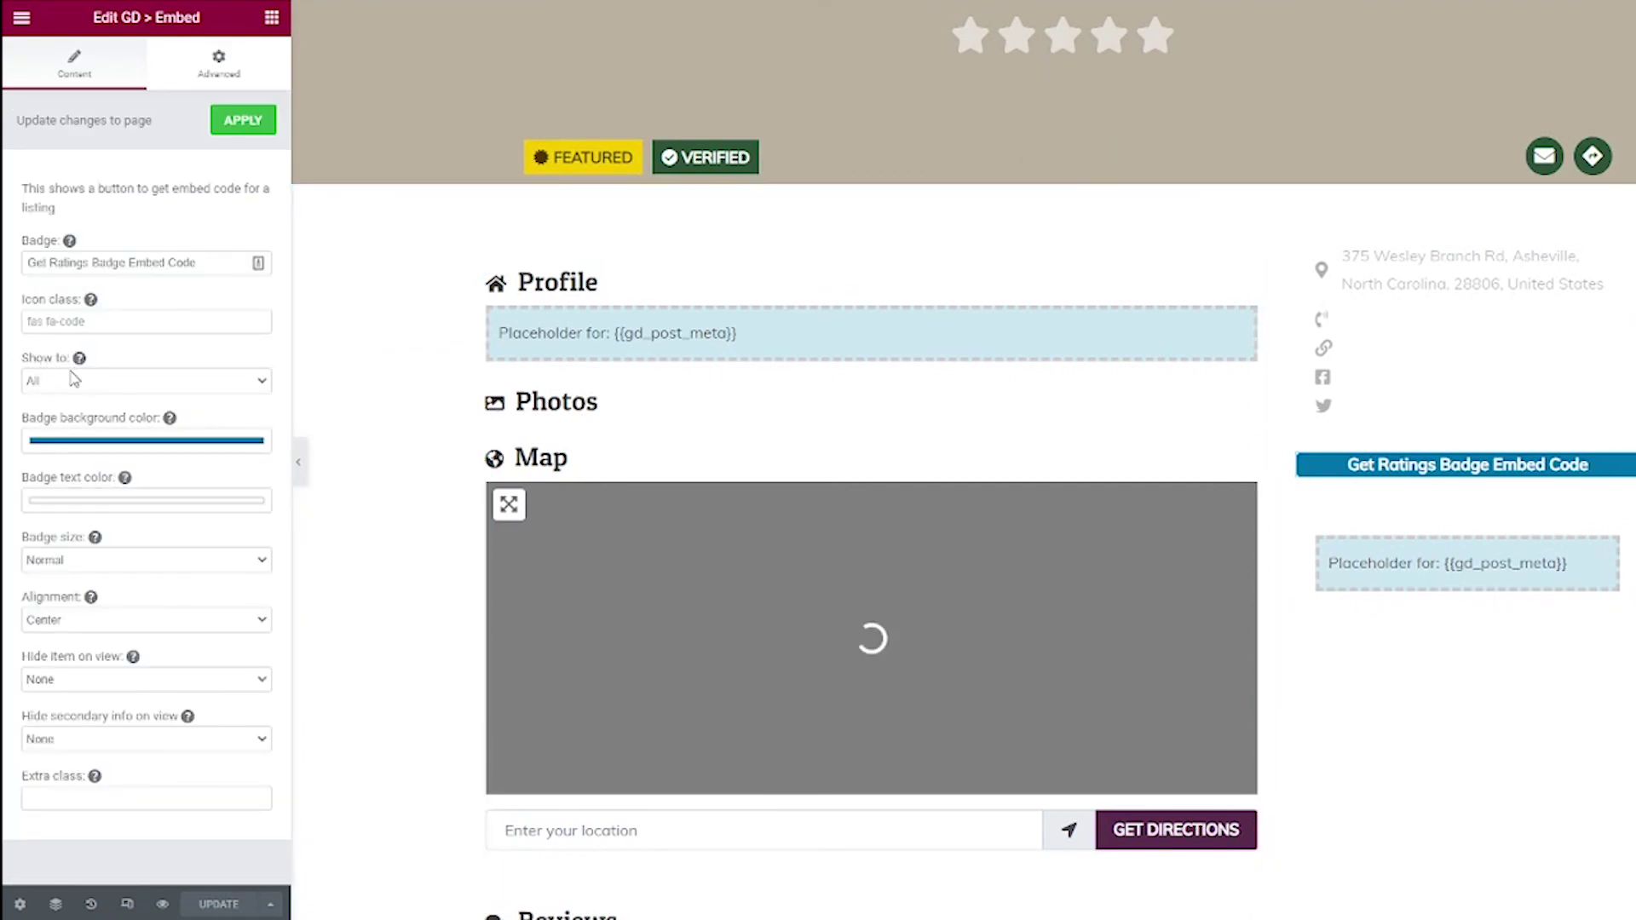
pyautogui.click(86, 388)
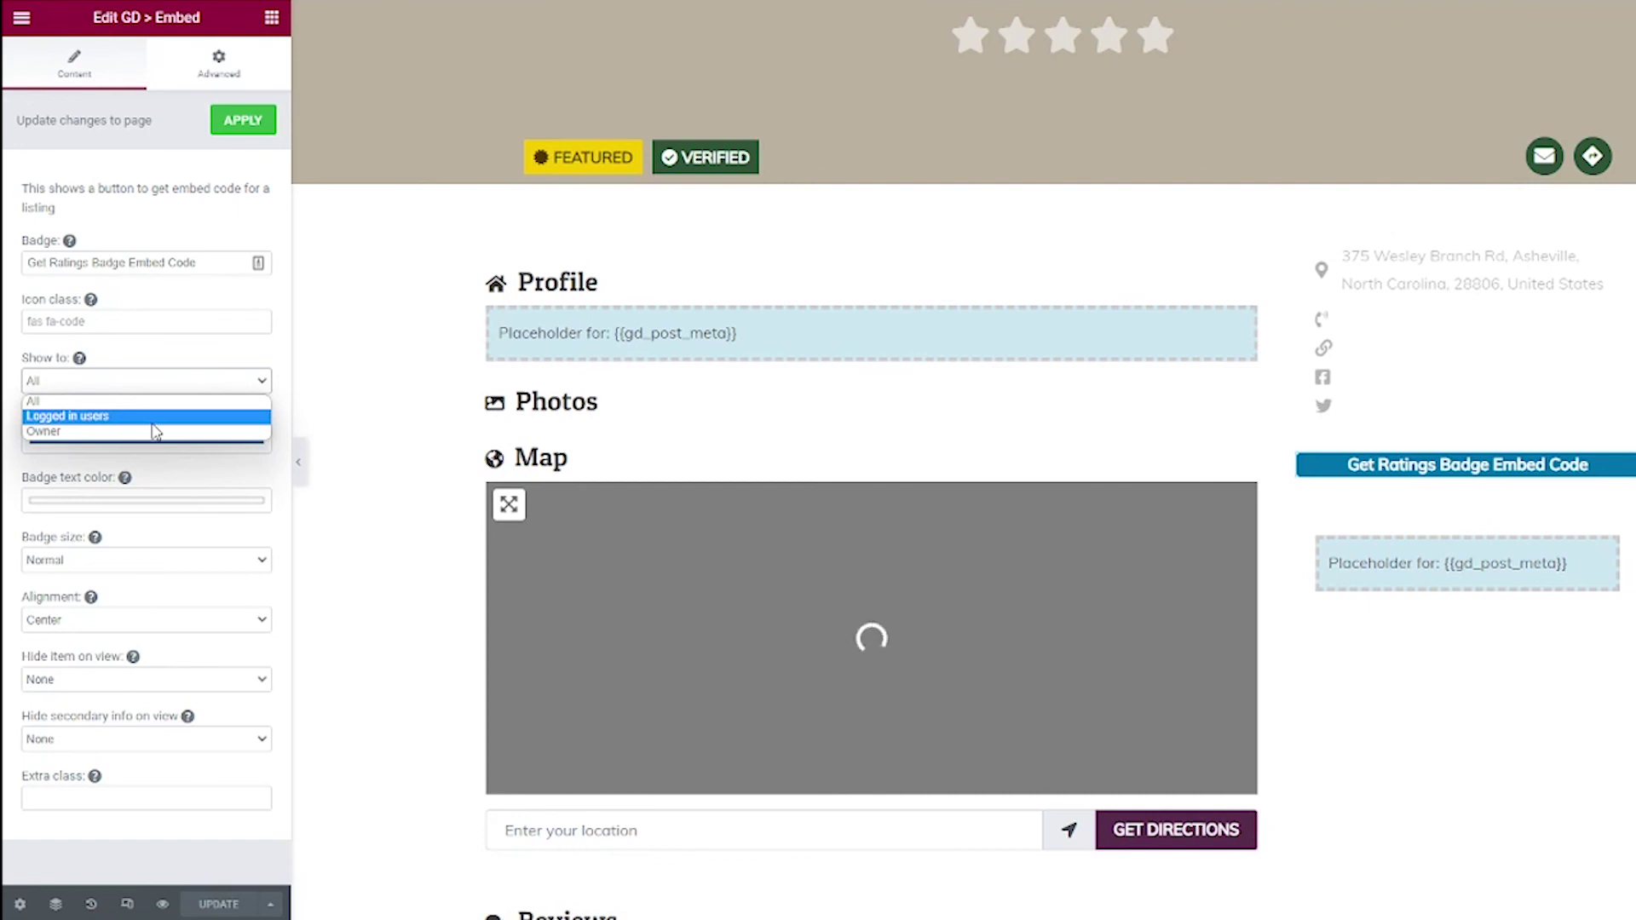
pyautogui.click(891, 43)
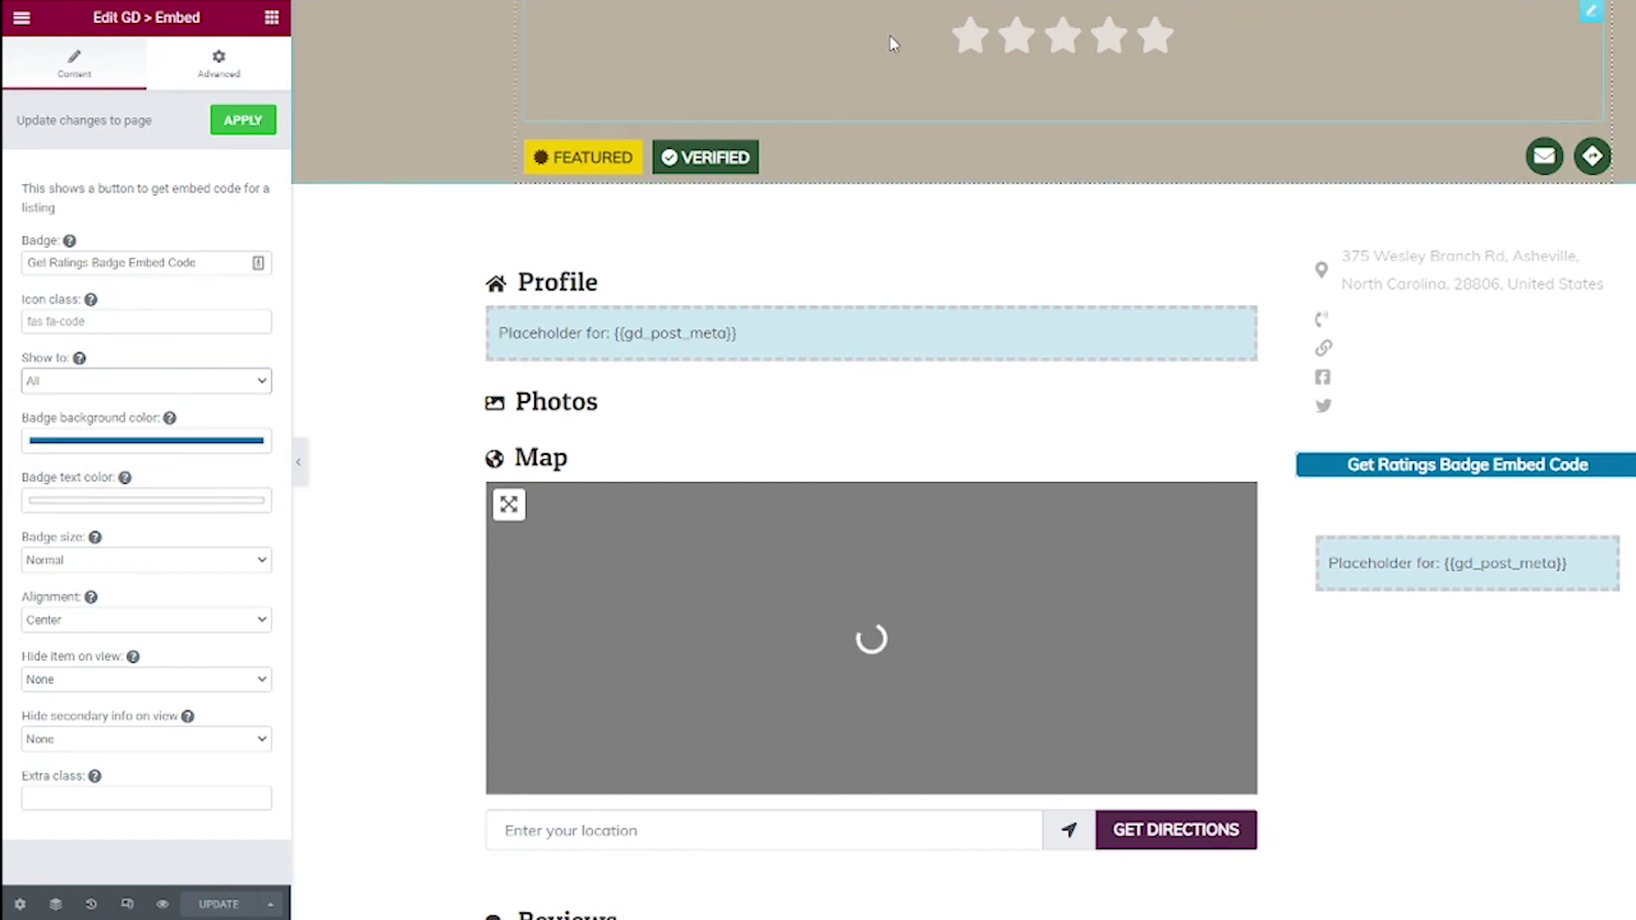